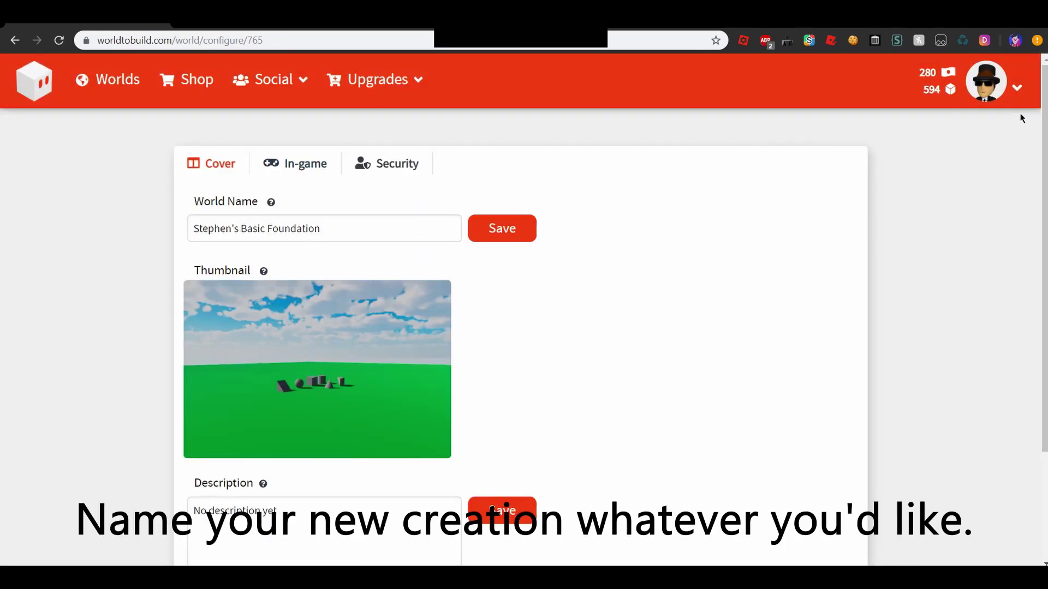
Step: Go to My Worlds, open the Basic Foundation world's page and launch it in WorldToBuildLauncher for building
scroll(1021, 118, "down", 2)
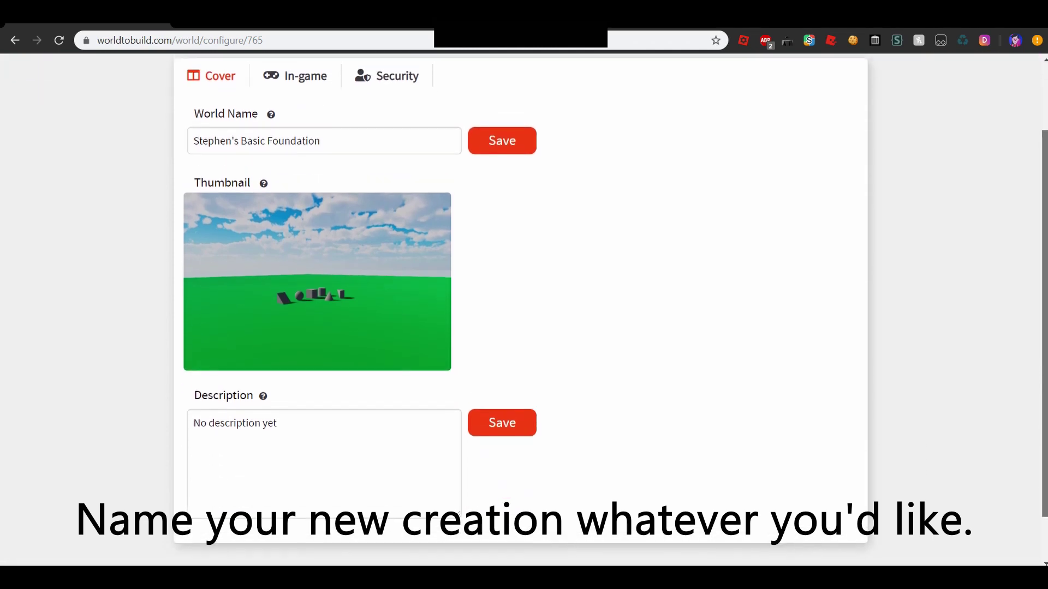
scroll(953, 141, "up", 2)
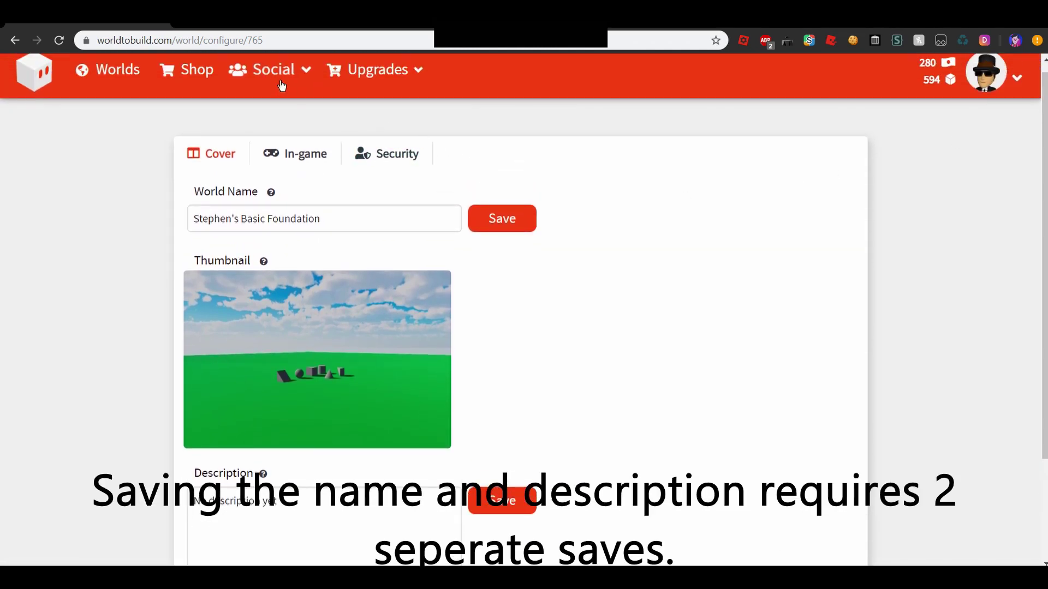
left_click(274, 73)
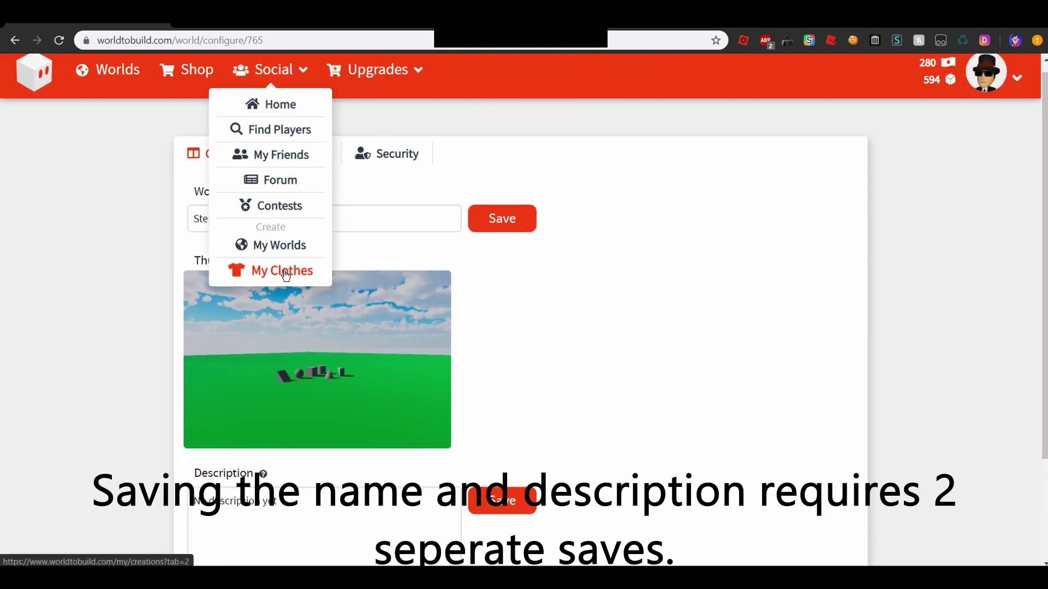
left_click(272, 248)
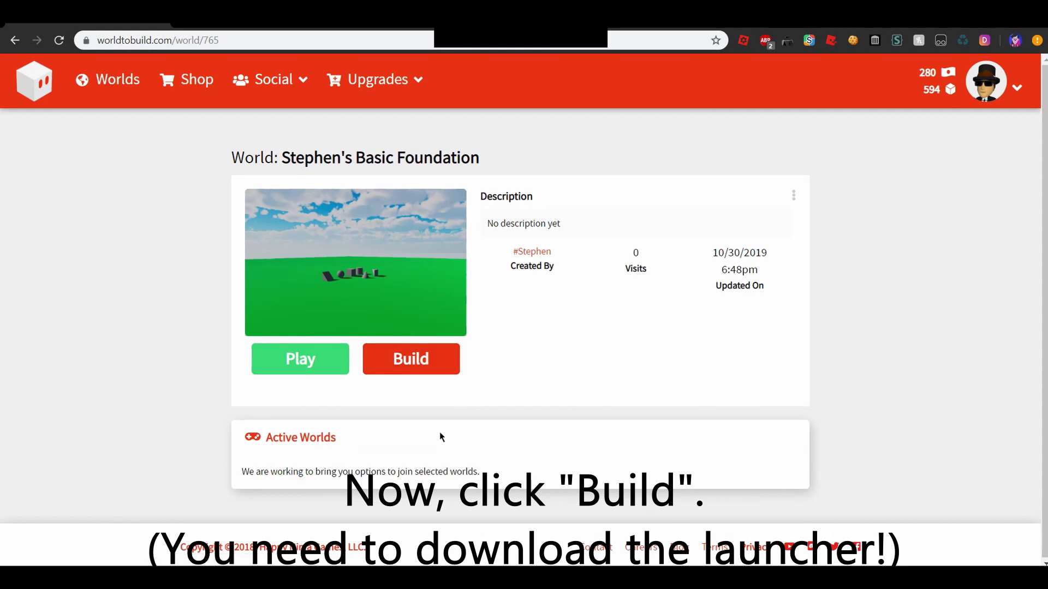
left_click(414, 364)
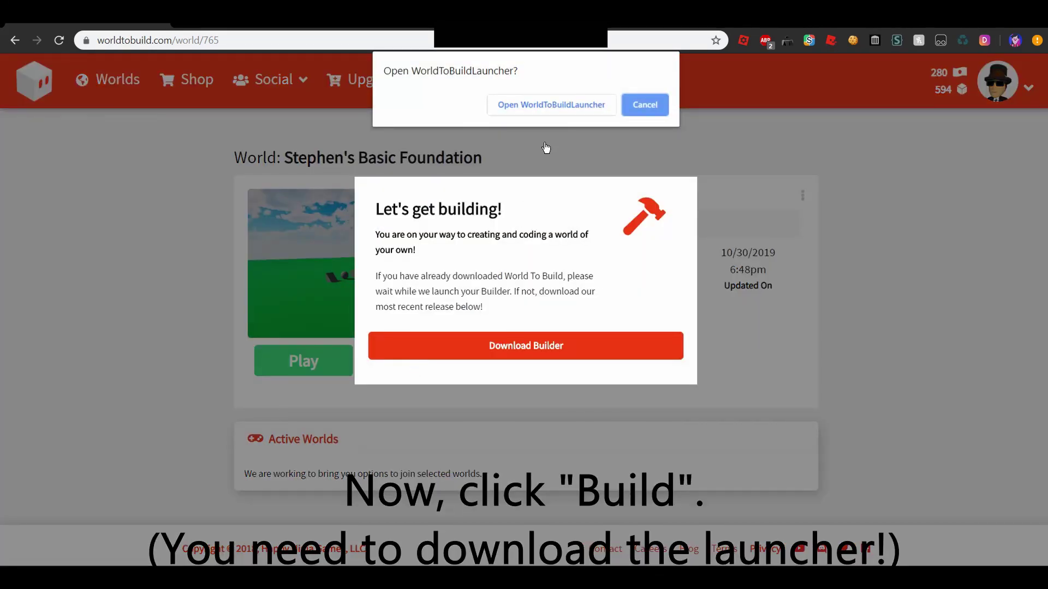
left_click(552, 103)
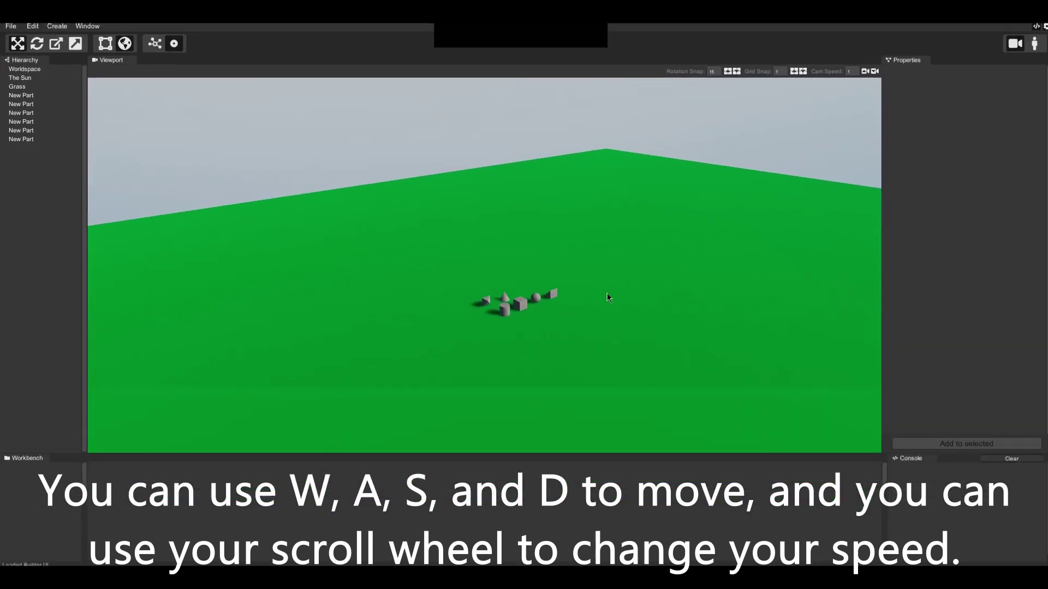
Step: Select all six grey starter parts on the grass and delete them
right_click_drag(609, 298, 382, 314)
key("d")
key("d")
scroll(484, 265, "up", 3)
key("w")
key("s")
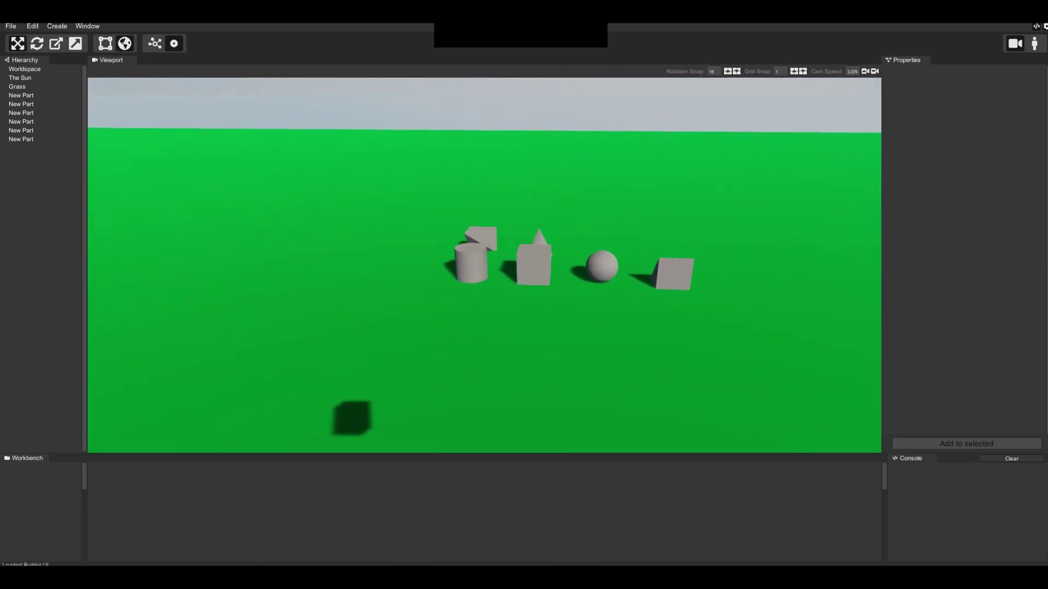
left_click(486, 244)
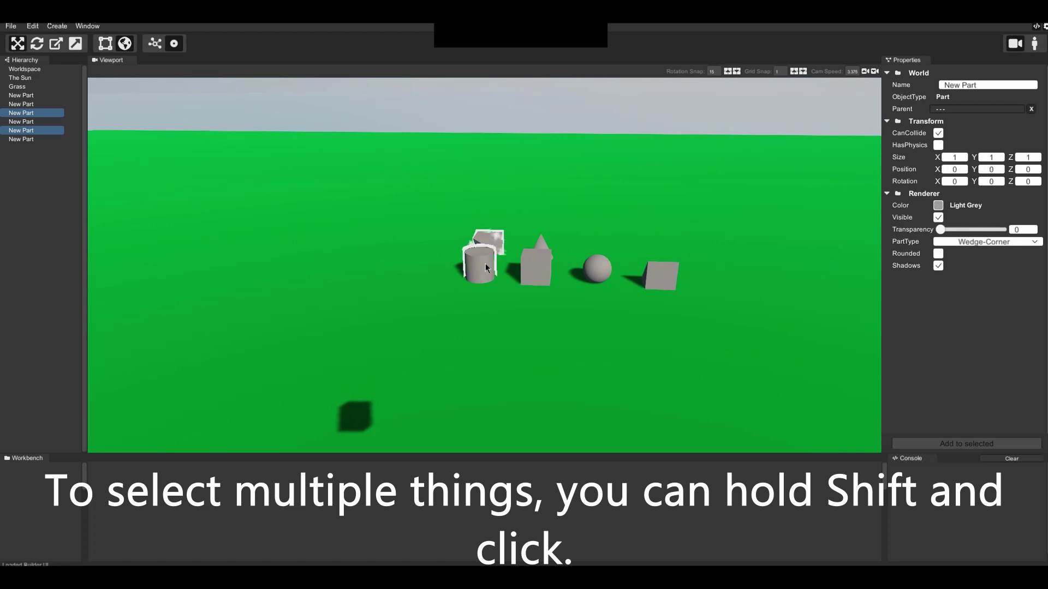
left_click(544, 238, "shift")
left_click(598, 265, "shift")
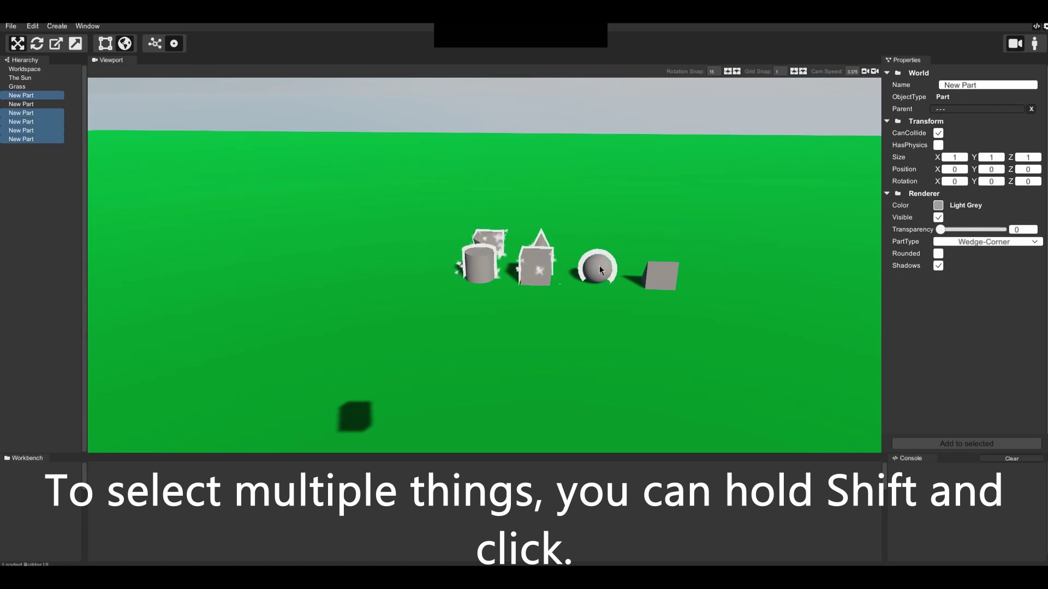
left_click(665, 277, "shift")
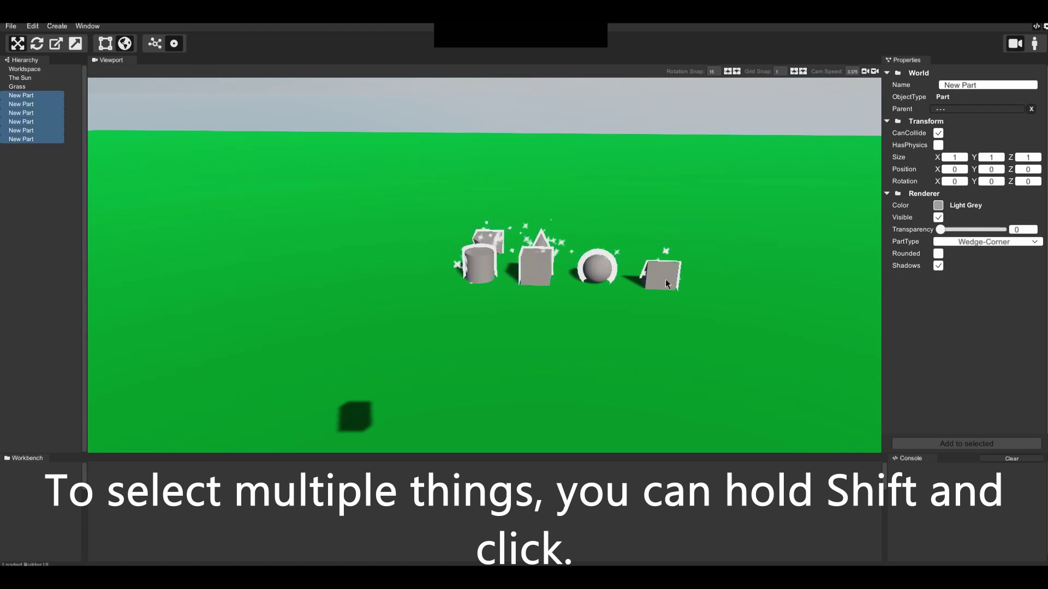
key("Delete")
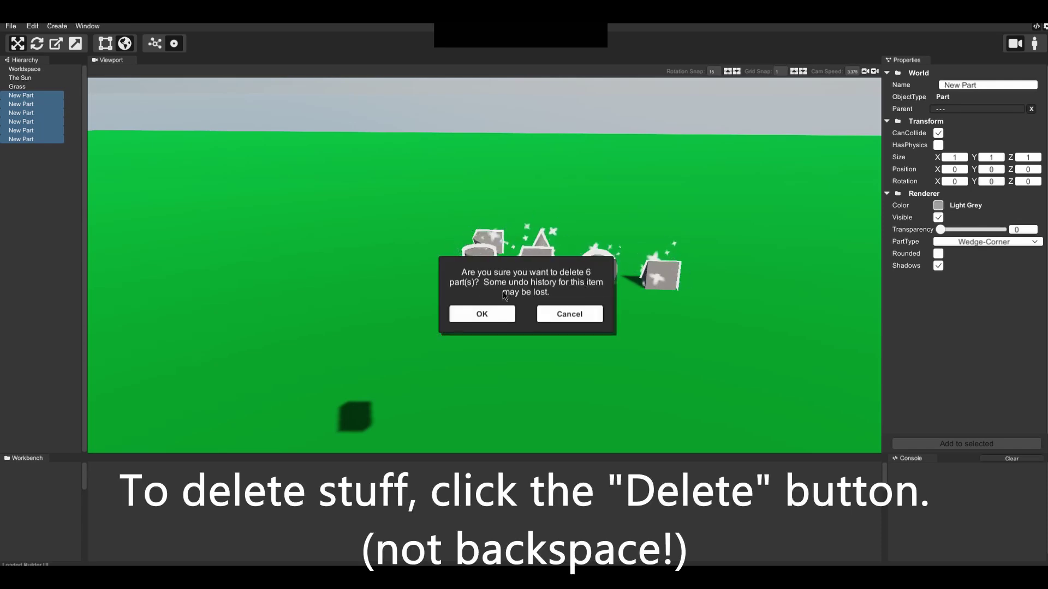
left_click(480, 321)
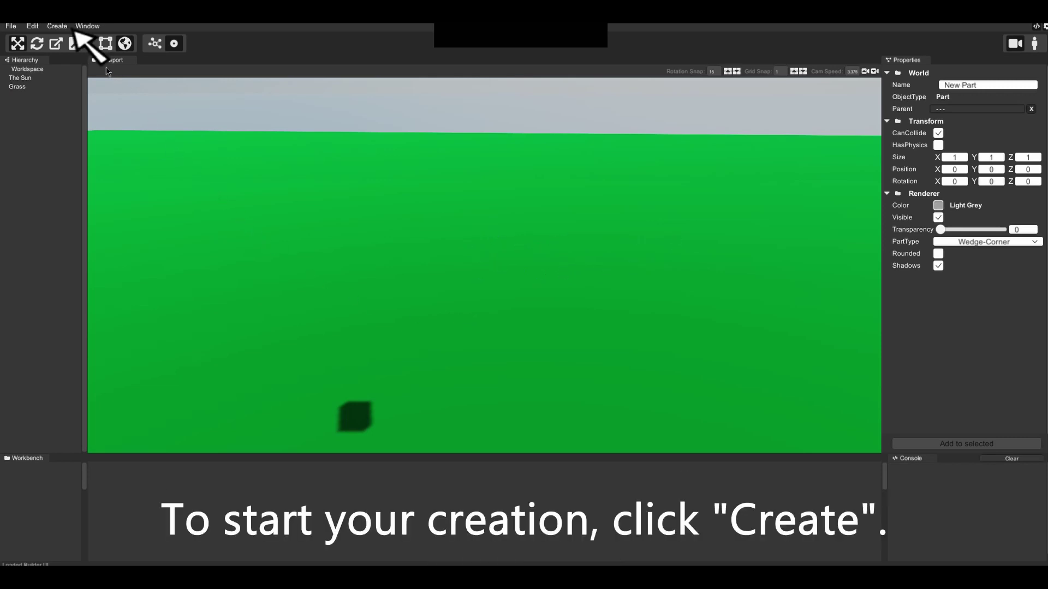
Step: Create a block and move it up out of the grass to a Y position of 4
left_click(58, 26)
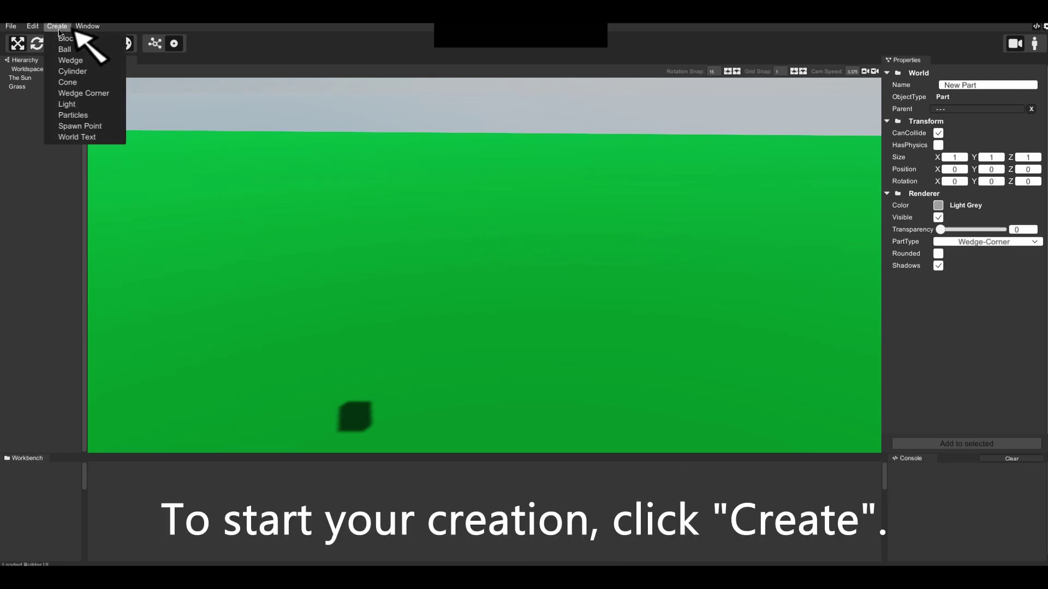
left_click(67, 39)
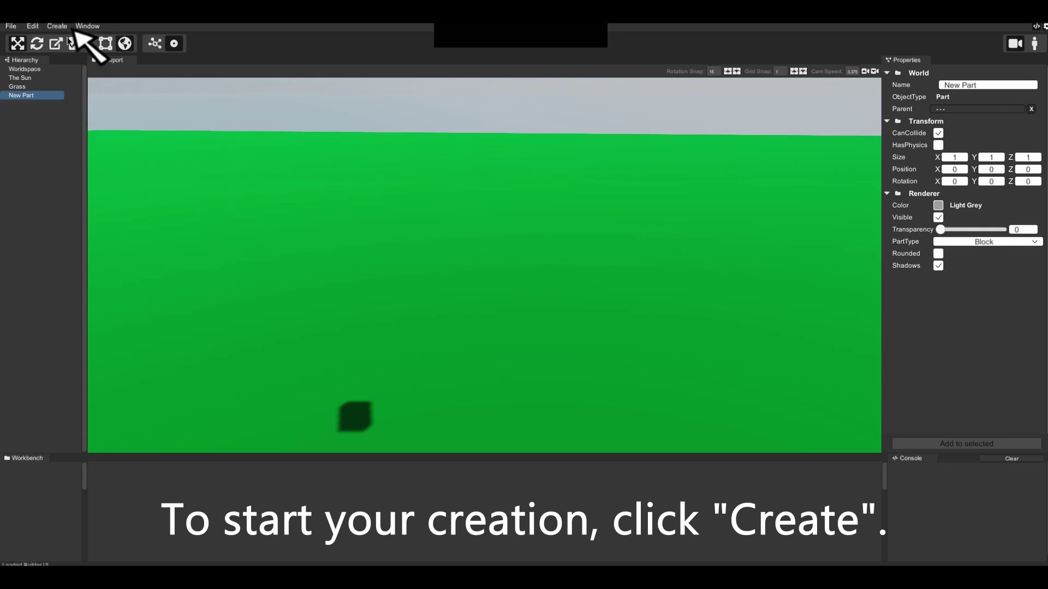
right_click_drag(485, 265, 522, 283)
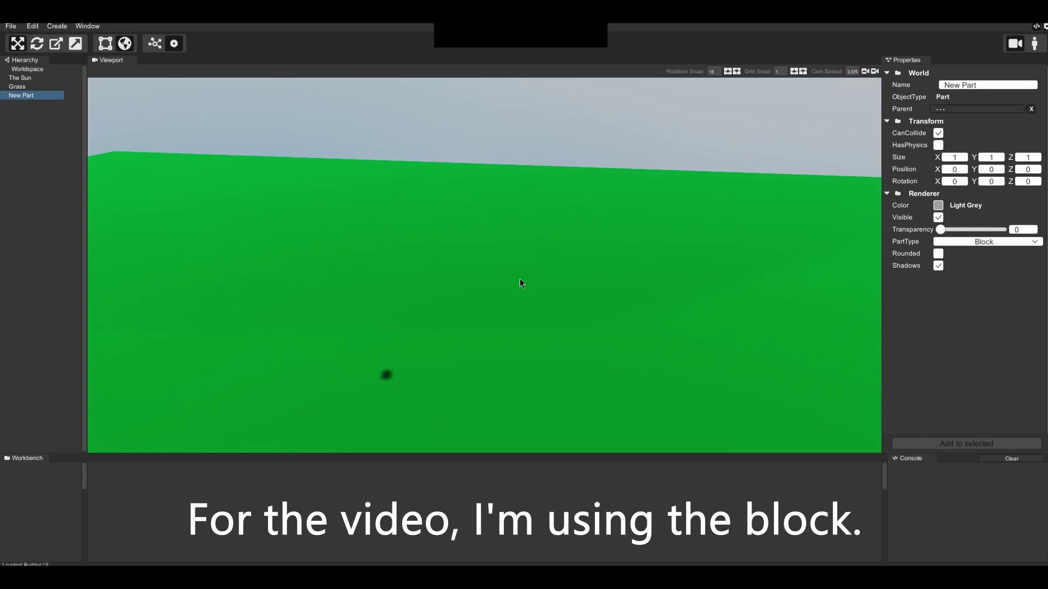
left_click(18, 44)
right_click_drag(522, 283, 459, 273)
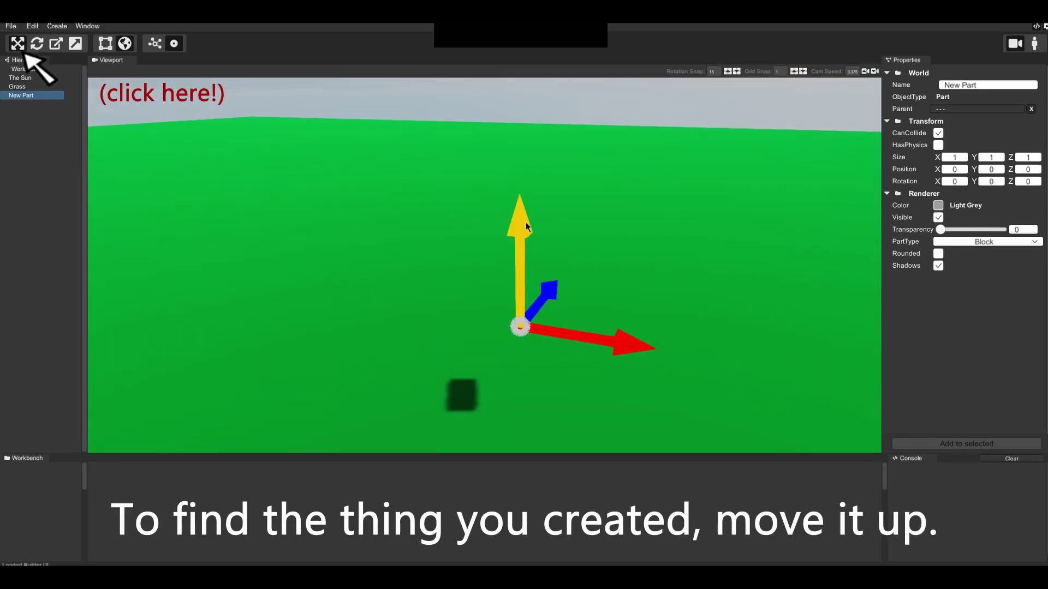
left_click_drag(525, 221, 548, 76)
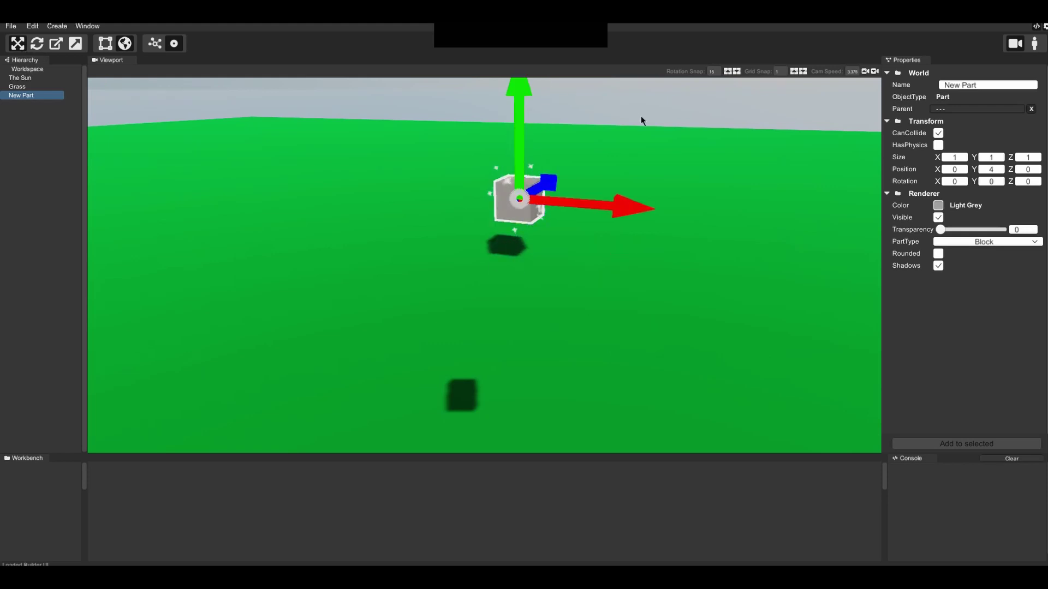
Step: Nudge the block along the X axis to about 0.19, using a grid snap of 0.1
right_click_drag(641, 116, 526, 286)
key("w")
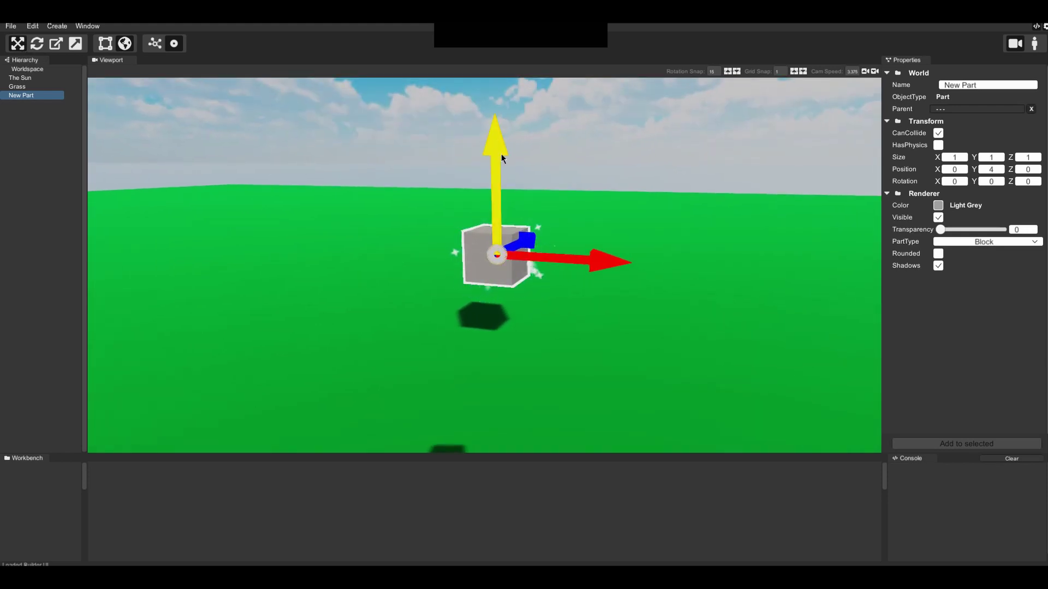
mouse_move(501, 155)
left_mouse_down()
mouse_move(497, 108)
mouse_move(493, 168)
left_mouse_up()
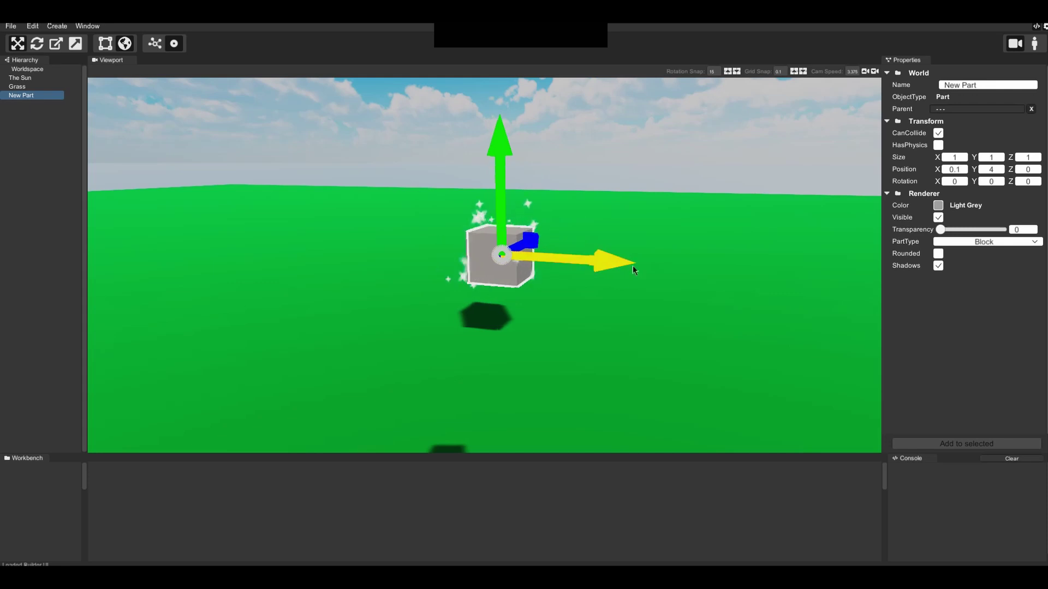
left_click_drag(633, 265, 606, 252)
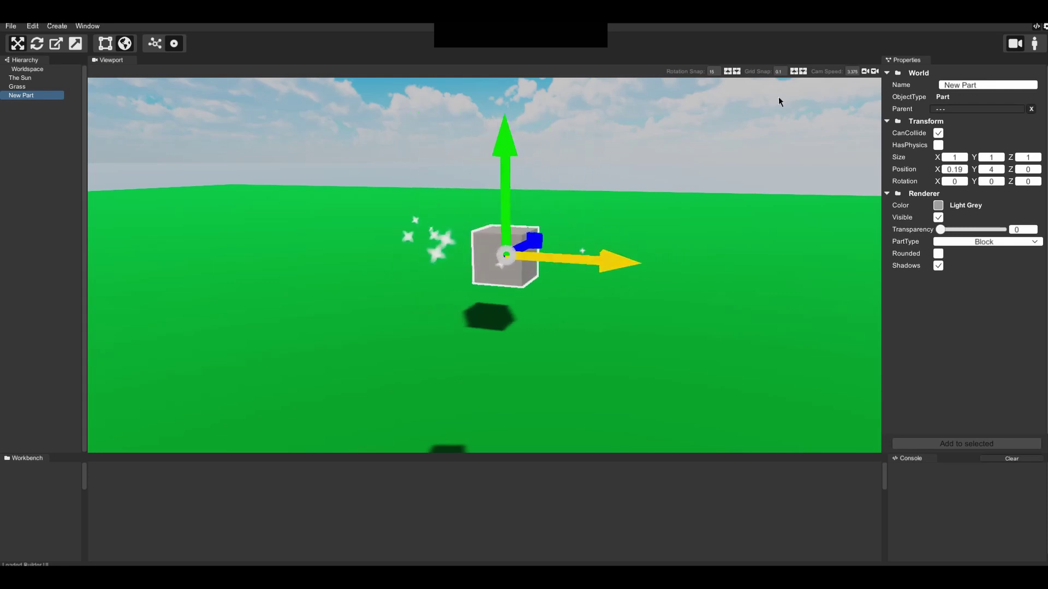
Step: Raise the grid snap to 10 and try to move the block vertically with it
left_click(794, 70)
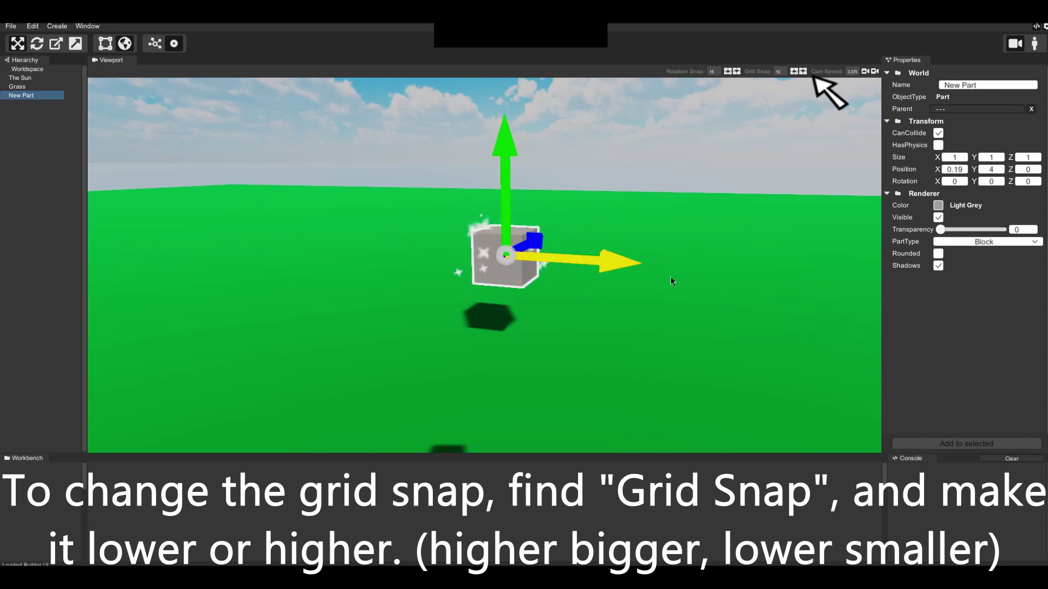
key("s")
scroll(526, 291, "down", 1)
right_click_drag(526, 291, 527, 291)
left_click_drag(505, 190, 475, 273)
right_click_drag(475, 272, 472, 297)
key("w")
scroll(476, 288, "up", 1)
key("s")
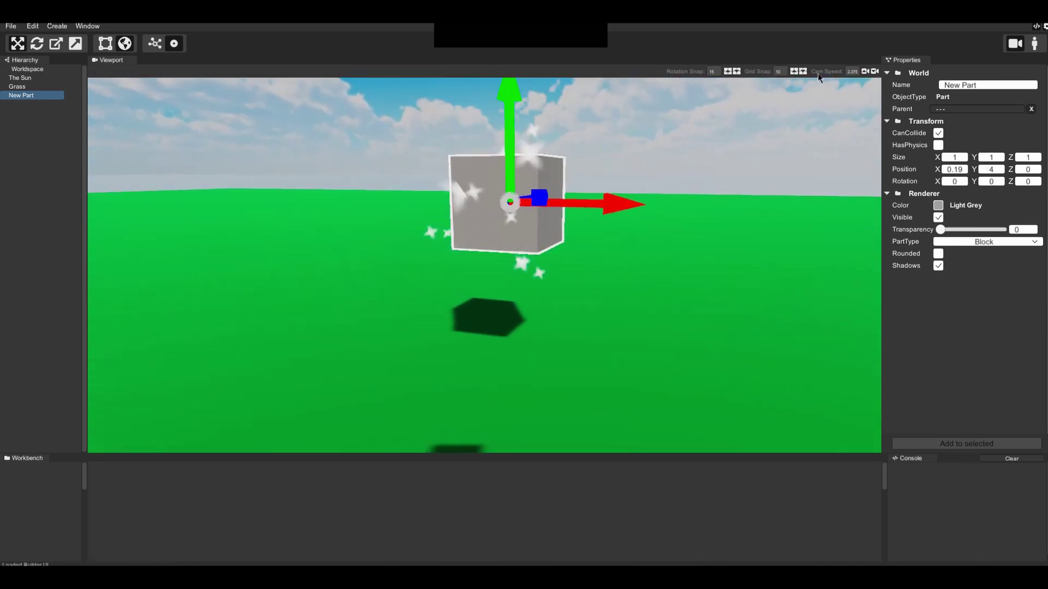
Step: Lower the grid snap to 0.2
left_click(803, 71)
left_click(803, 71)
left_click(803, 71)
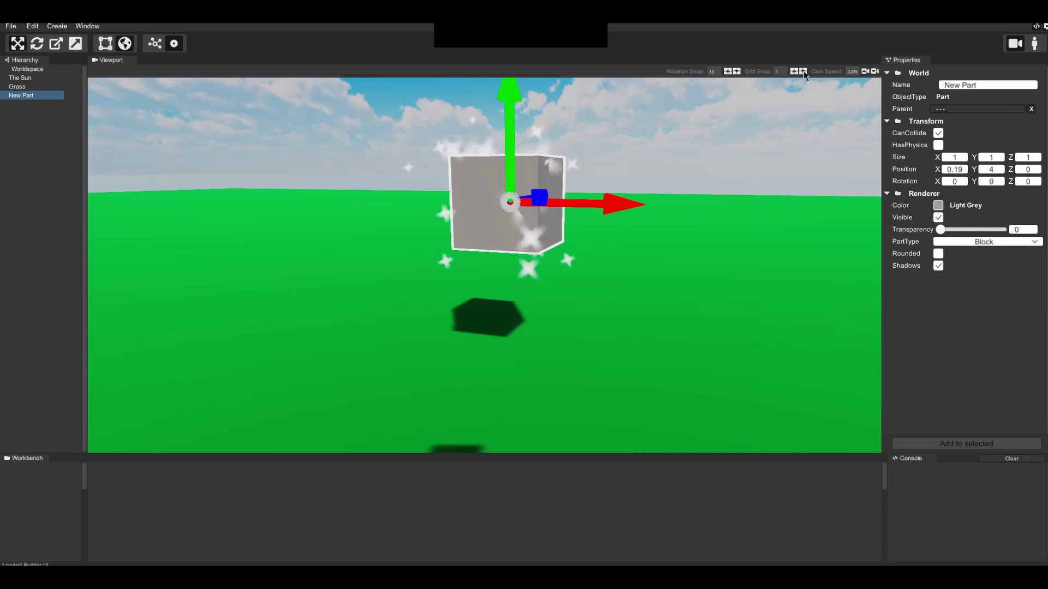
Step: Rotate the block around its vertical Y axis to about -9.9 degrees
left_click(37, 43)
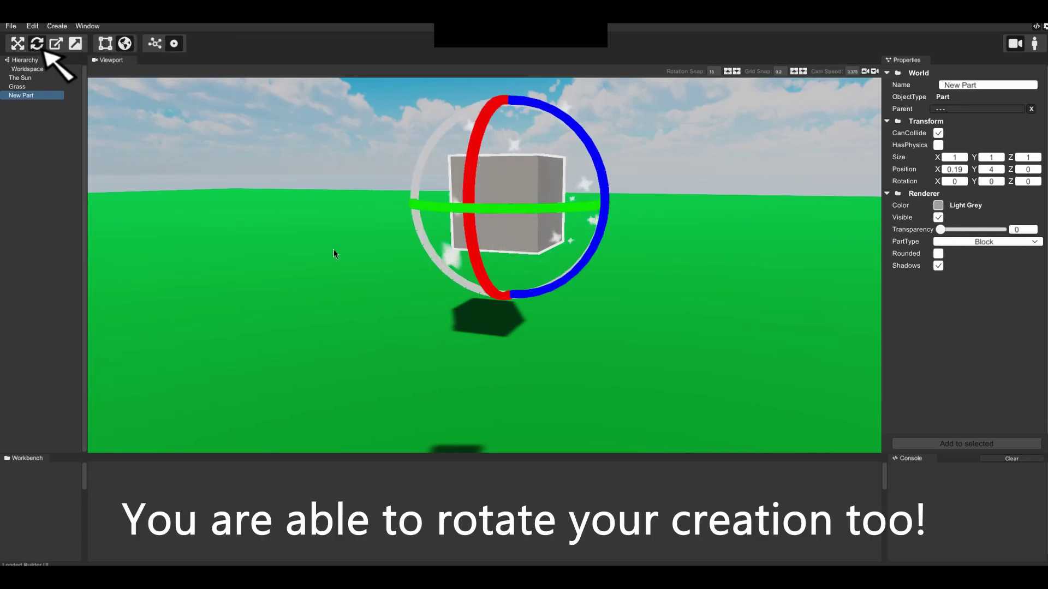
right_click_drag(515, 295, 555, 299)
key("s")
mouse_move(561, 300)
left_mouse_down()
mouse_move(518, 316)
mouse_move(415, 323)
mouse_move(478, 328)
mouse_move(651, 297)
mouse_move(499, 336)
mouse_move(435, 329)
mouse_move(590, 290)
mouse_move(409, 339)
mouse_move(619, 285)
mouse_move(555, 298)
left_mouse_up()
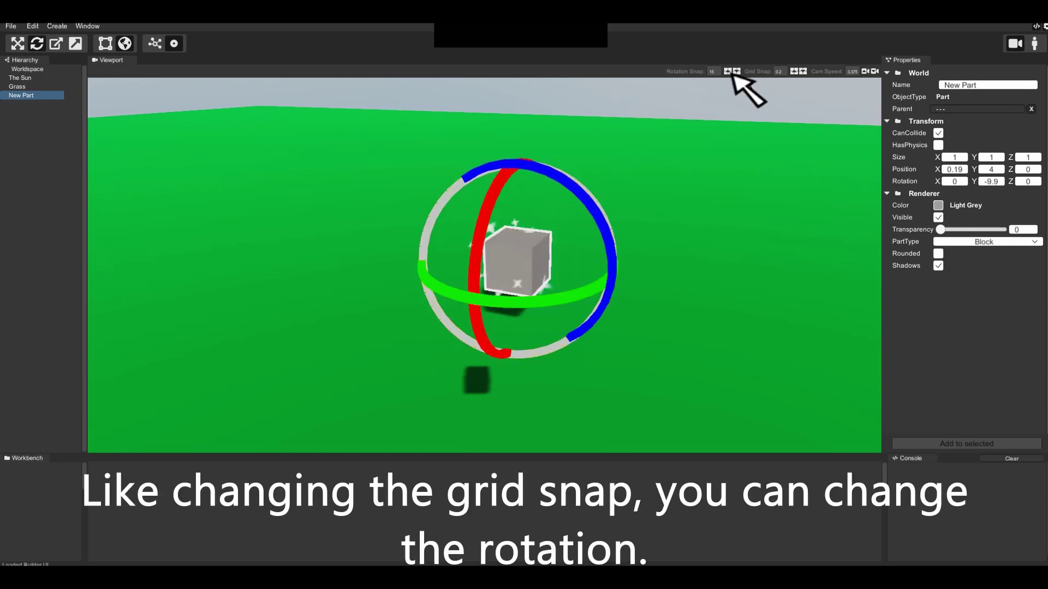
Step: Set the rotation snap to 3 and rotate the block around Y to about 2.99 degrees
left_click(737, 72)
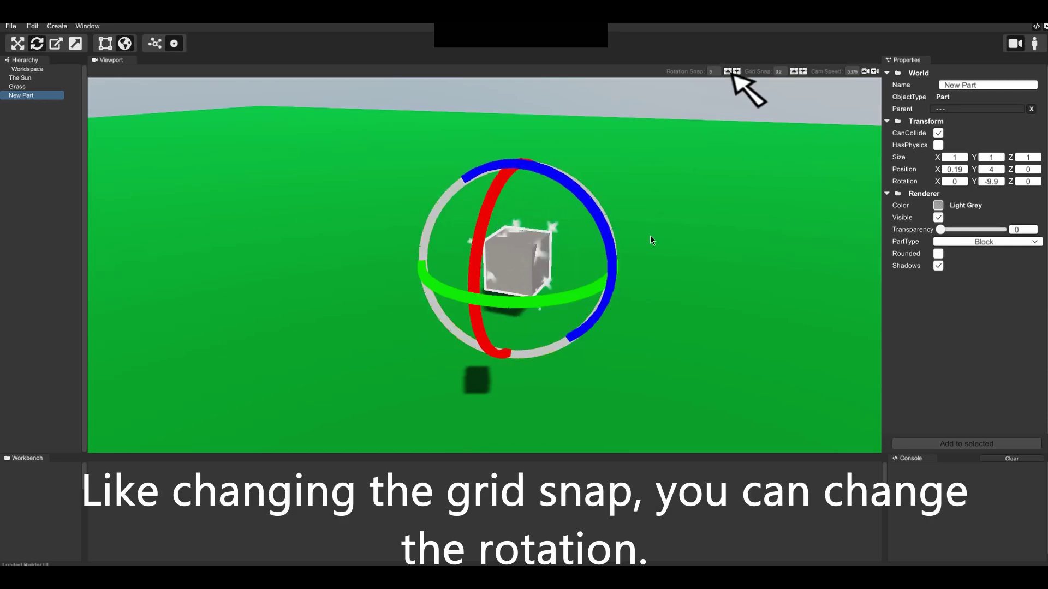
mouse_move(533, 305)
left_mouse_down()
mouse_move(660, 261)
mouse_move(362, 339)
mouse_move(564, 312)
mouse_move(693, 208)
mouse_move(474, 350)
mouse_move(350, 350)
mouse_move(410, 350)
mouse_move(679, 232)
mouse_move(535, 320)
mouse_move(411, 319)
left_mouse_up()
left_click(217, 285)
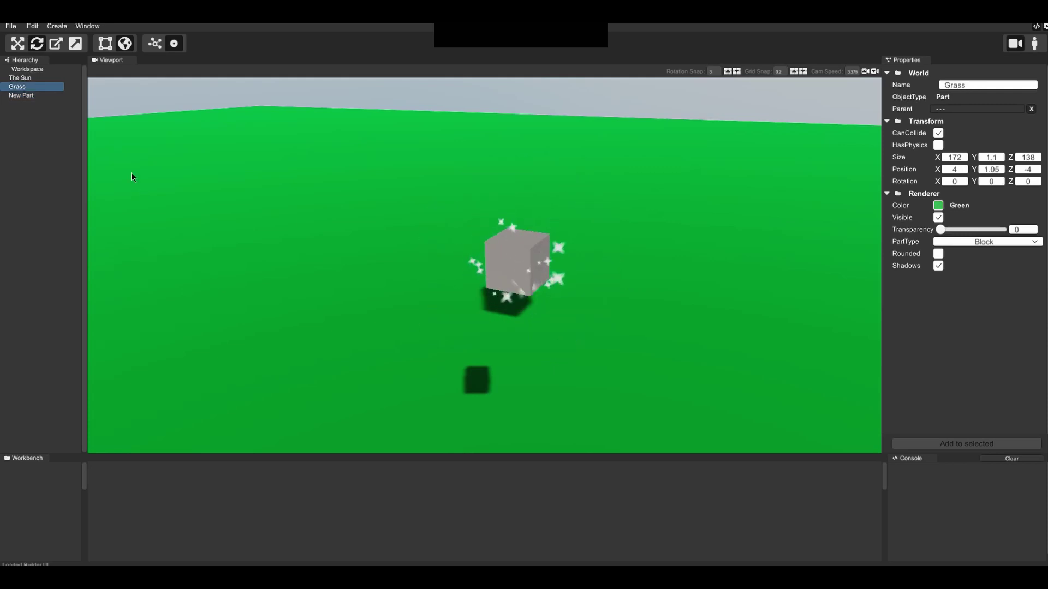
Step: Scale the block to about 5.2 wide along X and stretch it upward into an upright slab
left_click(530, 282)
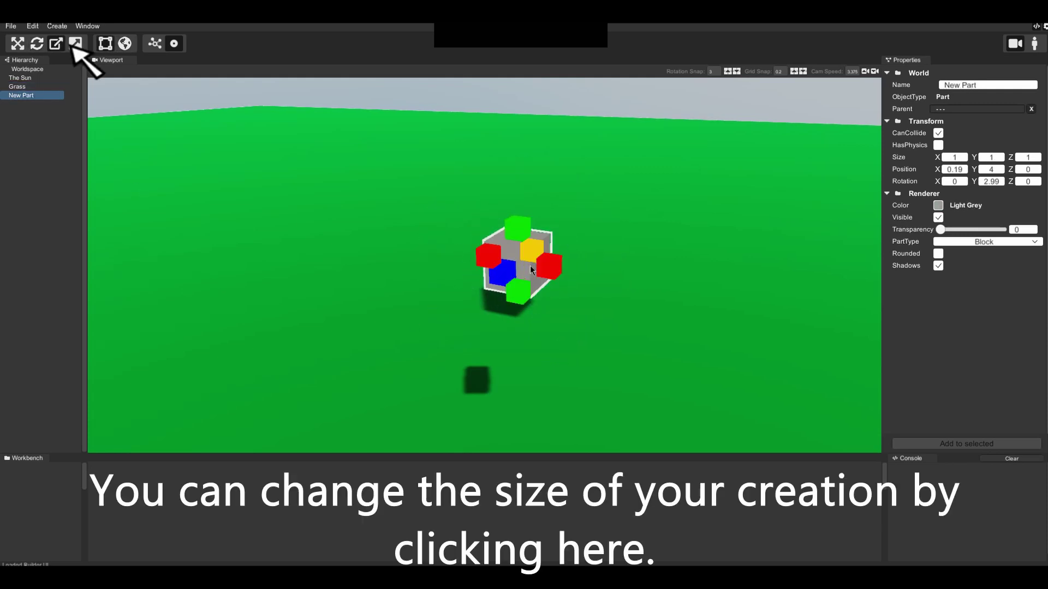
mouse_move(529, 284)
right_mouse_down()
mouse_move(519, 290)
mouse_move(531, 257)
mouse_move(510, 252)
mouse_move(526, 290)
right_mouse_up()
key("w")
key("s")
key("w")
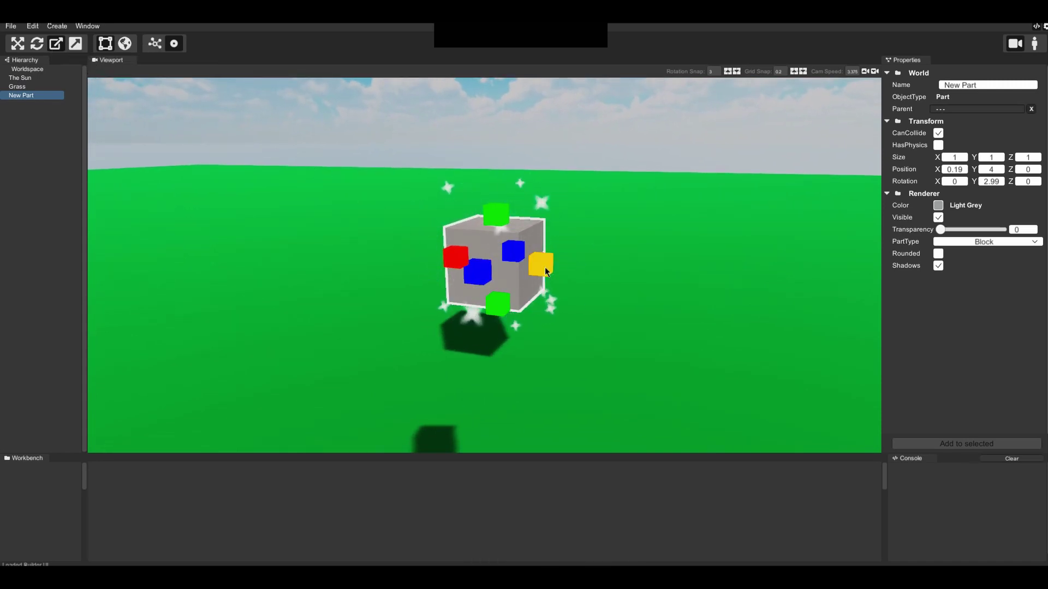
left_click_drag(544, 267, 874, 360)
key("s")
right_click_drag(631, 318, 538, 289)
left_click_drag(538, 290, 546, 102)
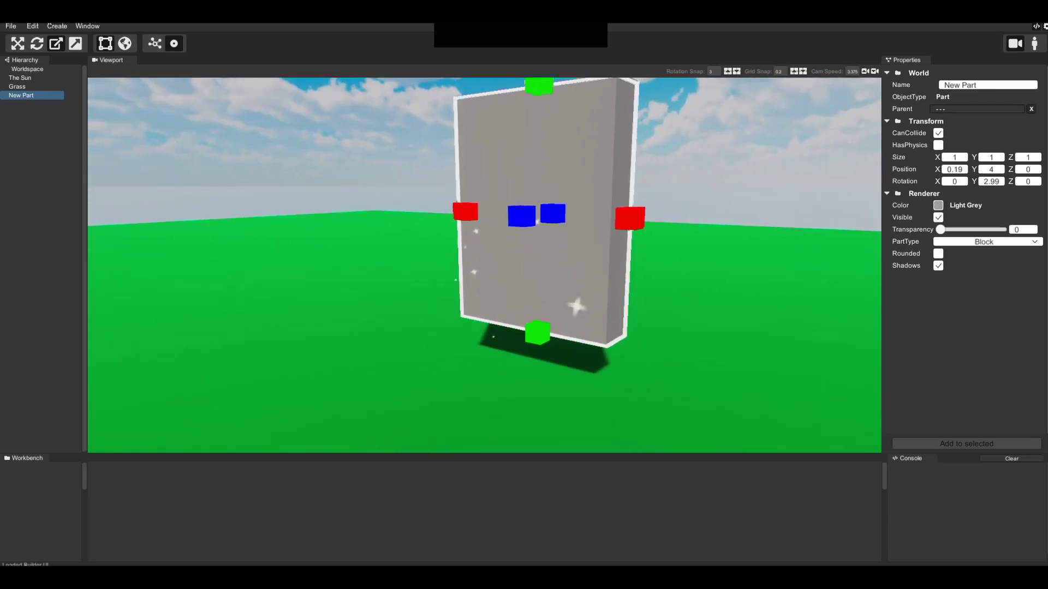
Step: Stretch the slab further upward to a height of about 9.39
right_click_drag(546, 102, 677, 94)
key("a")
mouse_move(524, 295)
right_mouse_down()
mouse_move(513, 309)
mouse_move(526, 286)
right_mouse_up()
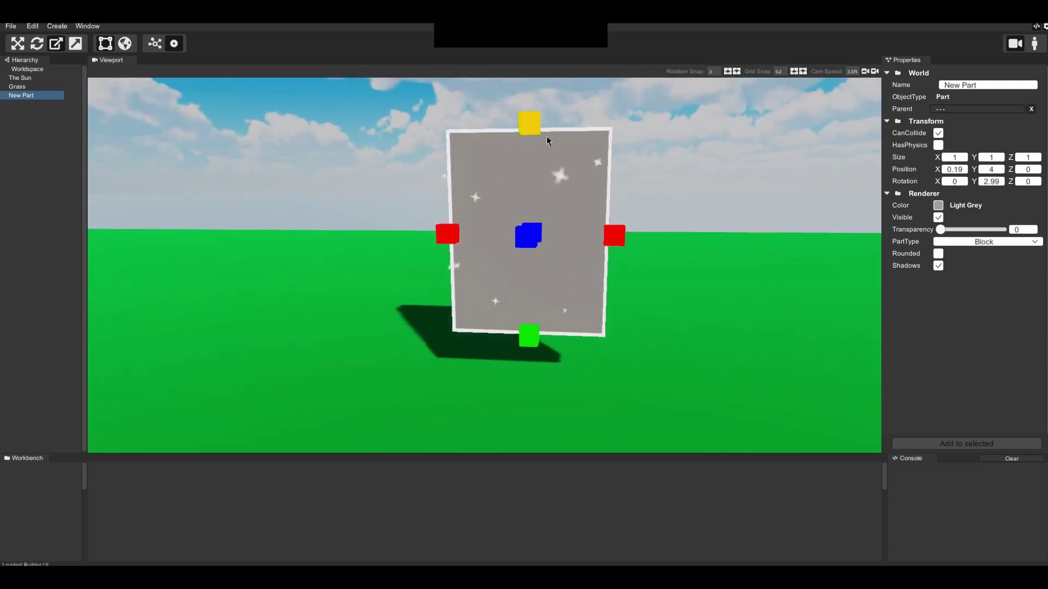
left_click_drag(540, 133, 550, 68)
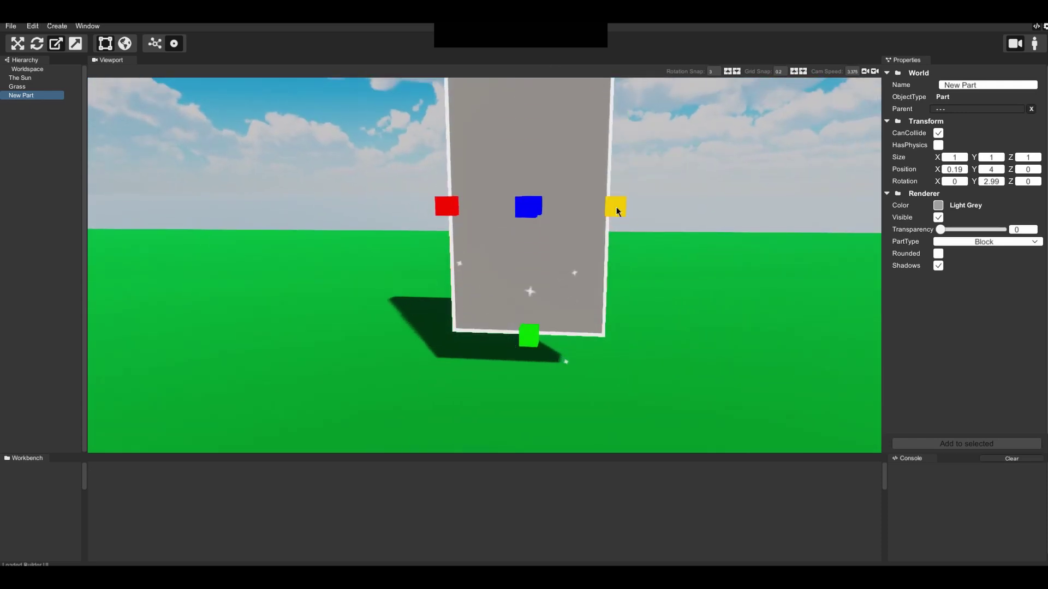
left_click_drag(617, 208, 619, 215)
key("s")
right_click_drag(620, 215, 522, 287)
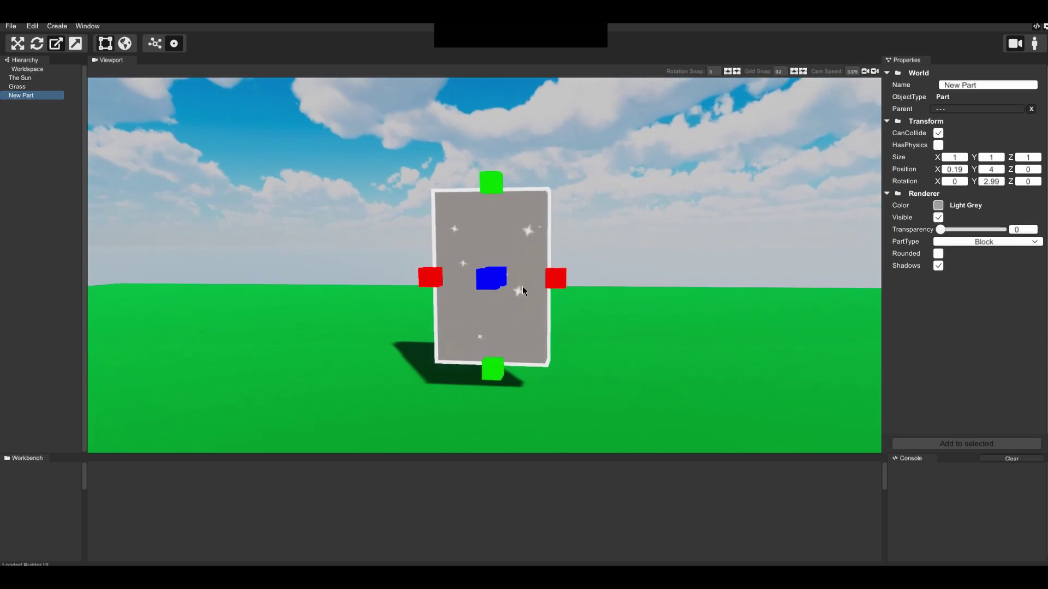
left_click_drag(487, 188, 496, 120)
Step: Duplicate the tall slab and shift the copy along the X axis, next to the original
key("a")
right_click_drag(497, 120, 461, 249)
key("ctrl+c")
key("ctrl+v")
key("d")
key("s")
left_click_drag(458, 237, 534, 226)
key("w")
right_click_drag(533, 226, 644, 246)
key("a")
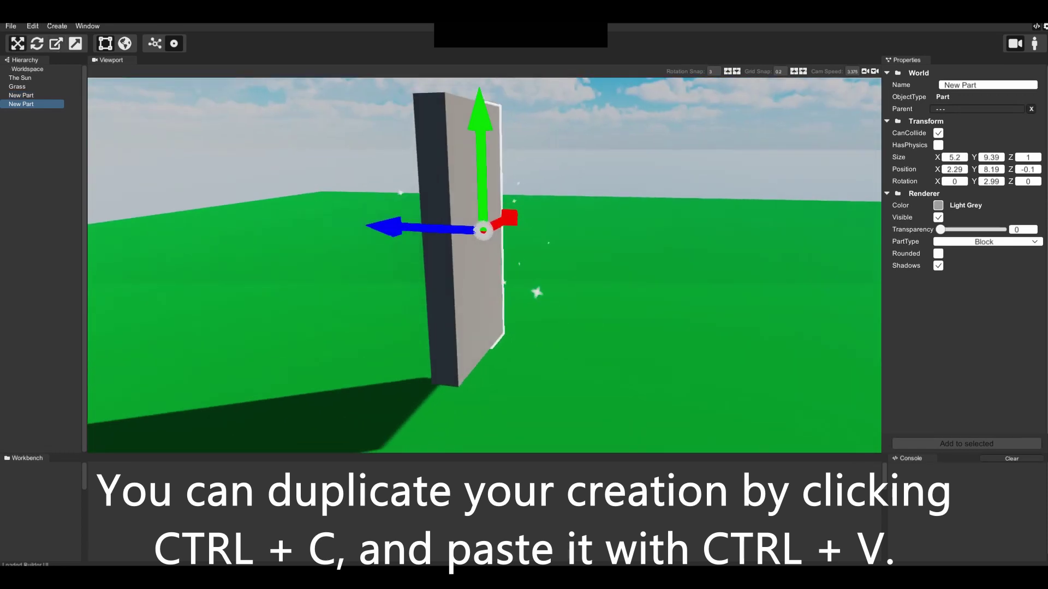
Step: Resize the duplicated slab into a side wall perpendicular to the original, about 1.6 wide and 5 deep
left_click(62, 44)
right_click_drag(519, 242, 471, 231)
key("d")
Step: Duplicate the side wall and move the copy along the X axis to about 0.39, opposite the first side wall
left_click(17, 44)
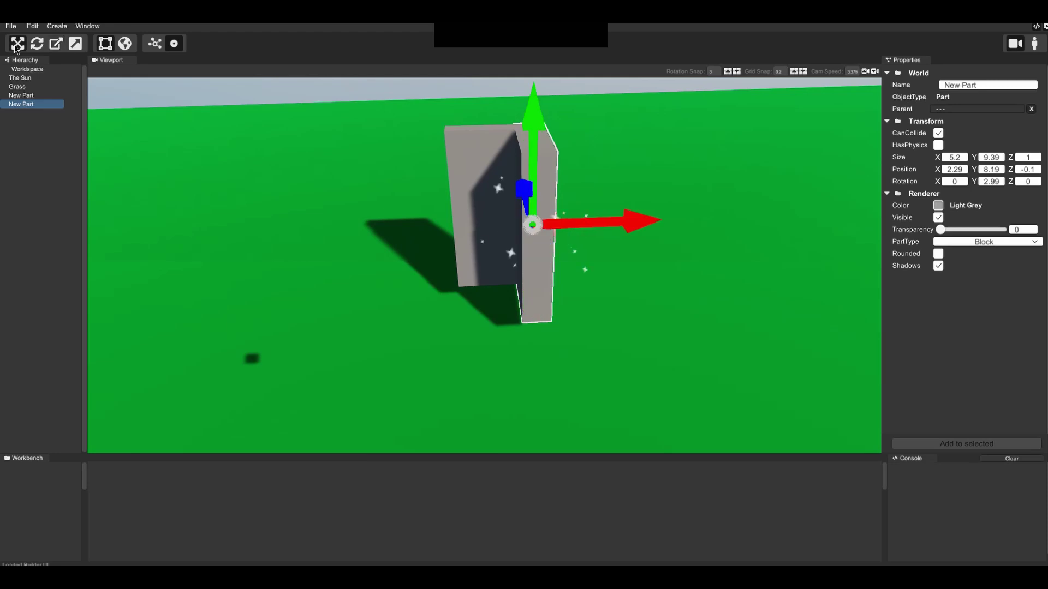
key("ctrl+d")
left_click_drag(644, 234, 574, 233)
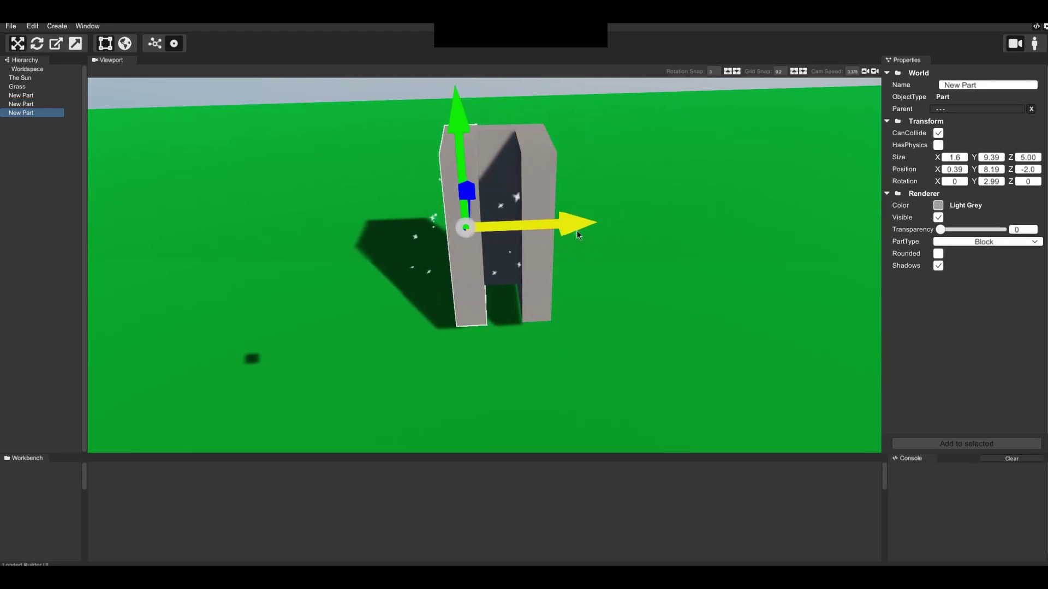
Step: Duplicate the back wall and move the copy along the Z axis to close the open side of the tower
left_click(536, 284)
right_click_drag(536, 284, 607, 302)
key("w")
left_click(529, 269)
key("s")
left_click(354, 274)
right_click_drag(354, 275, 394, 380)
key("s")
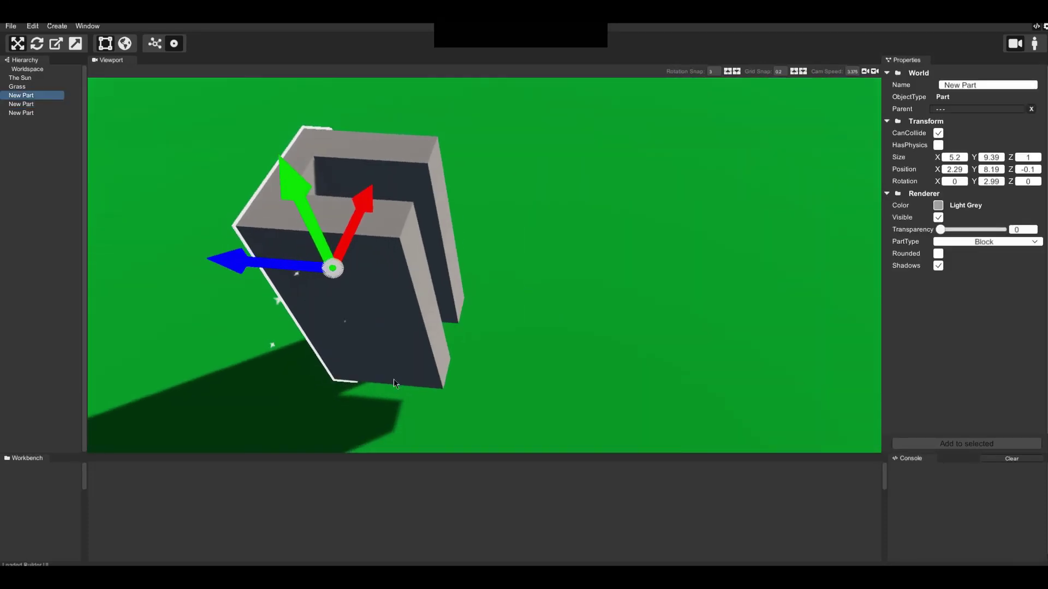
left_click_drag(234, 266, 526, 300)
Step: Select the grass and all four wall blocks of the tower together
left_click(525, 299)
key("d")
right_click_drag(688, 234, 538, 310)
key("d")
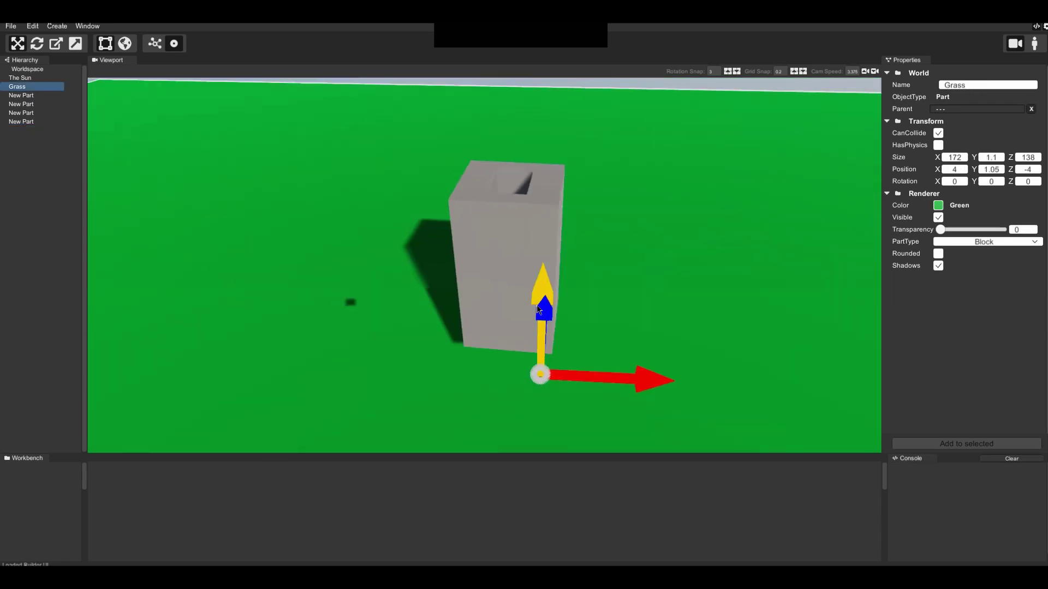
left_click(513, 165, "shift")
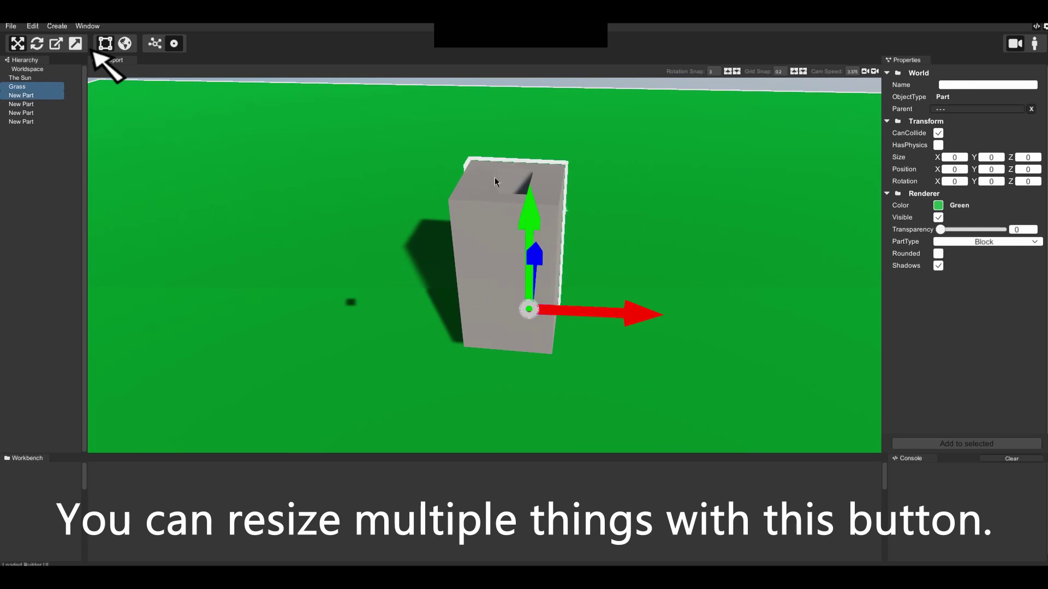
left_click(486, 178, "shift")
left_click(484, 219, "shift")
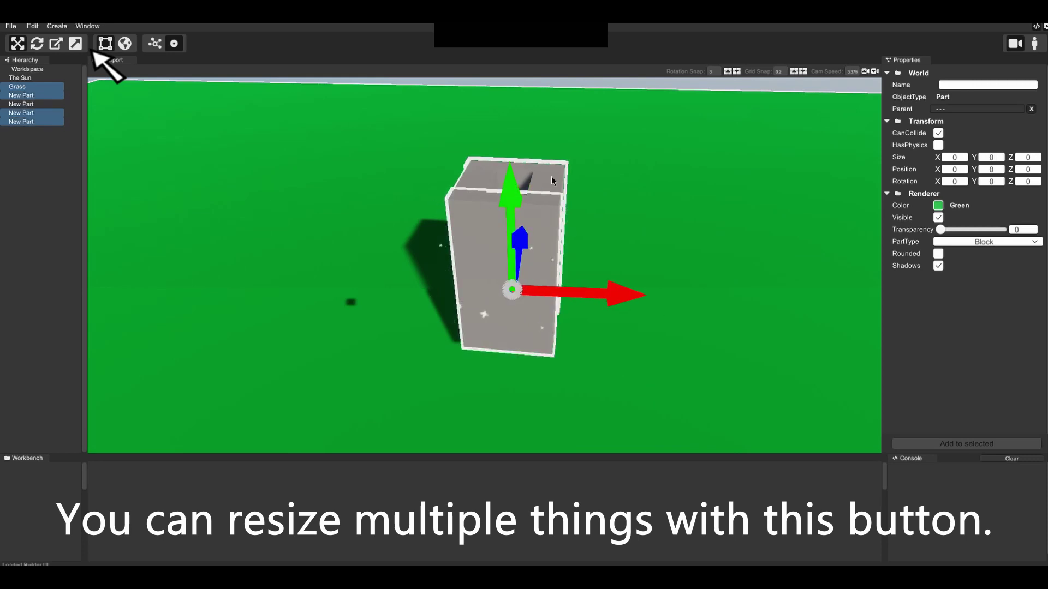
left_click(551, 176, "shift")
Step: Resize the selected parts together with the group scale tool, remove the grass from the selection and clear the rest
left_click(76, 43)
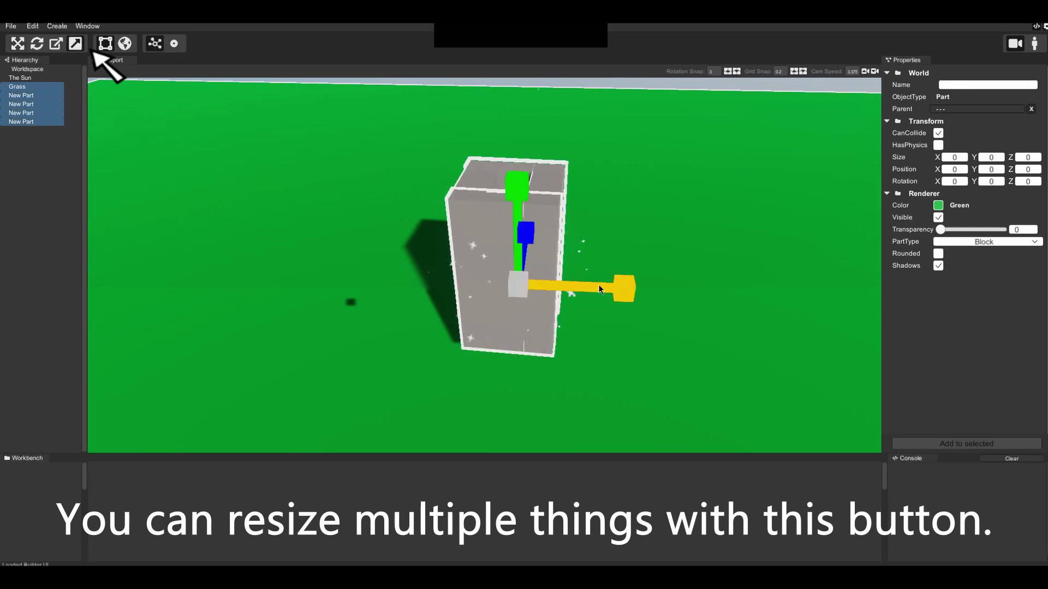
left_click_drag(600, 289, 632, 270)
left_click(635, 223, "ctrl")
left_click(649, 157)
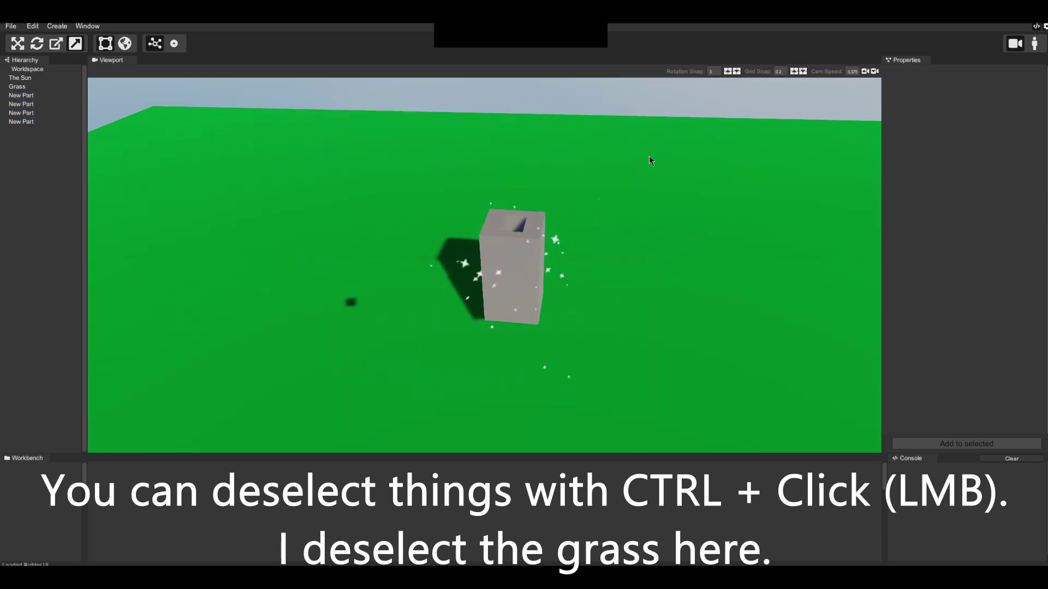
Step: Create a ball, raise it to a Y position of 7 and move it along Z to about 10.4
key("d")
right_click_drag(650, 156, 507, 141)
scroll(649, 156, "down", 1)
key("w")
scroll(484, 265, "up", 1)
key("a")
key("d")
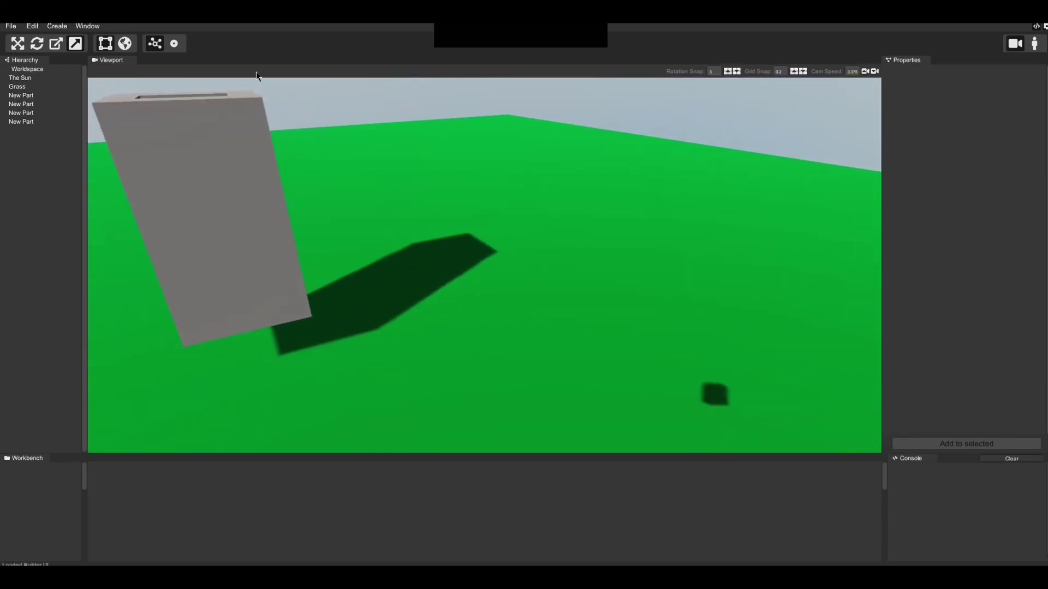
left_click(62, 26)
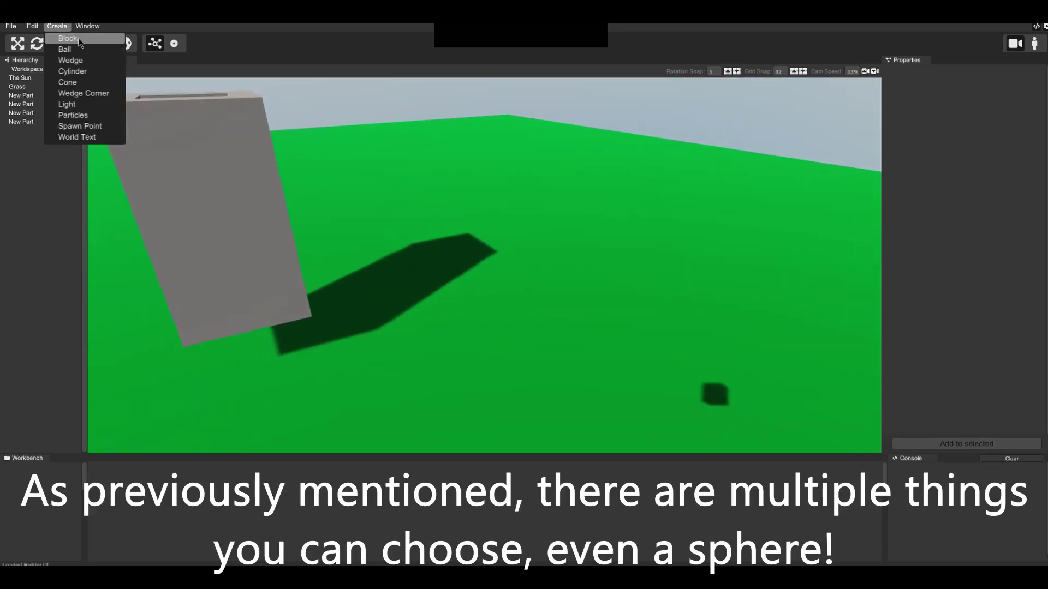
left_click(83, 50)
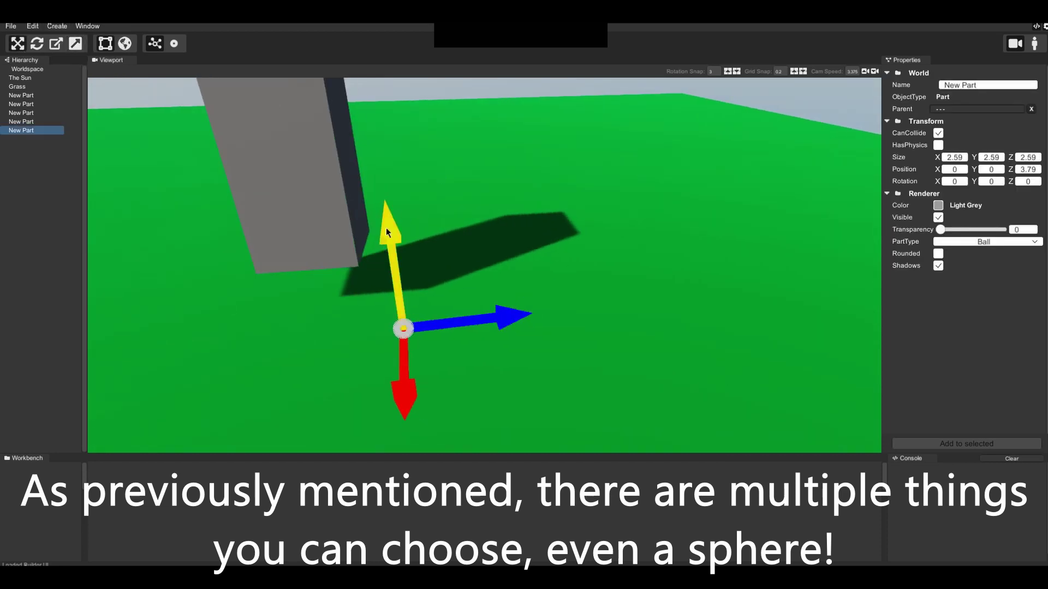
left_click_drag(387, 230, 430, 151)
left_click_drag(494, 164, 750, 155)
Step: Examine the hollow tower and the ball from different angles
right_click_drag(750, 156, 433, 261)
key("w")
key("s")
key("s")
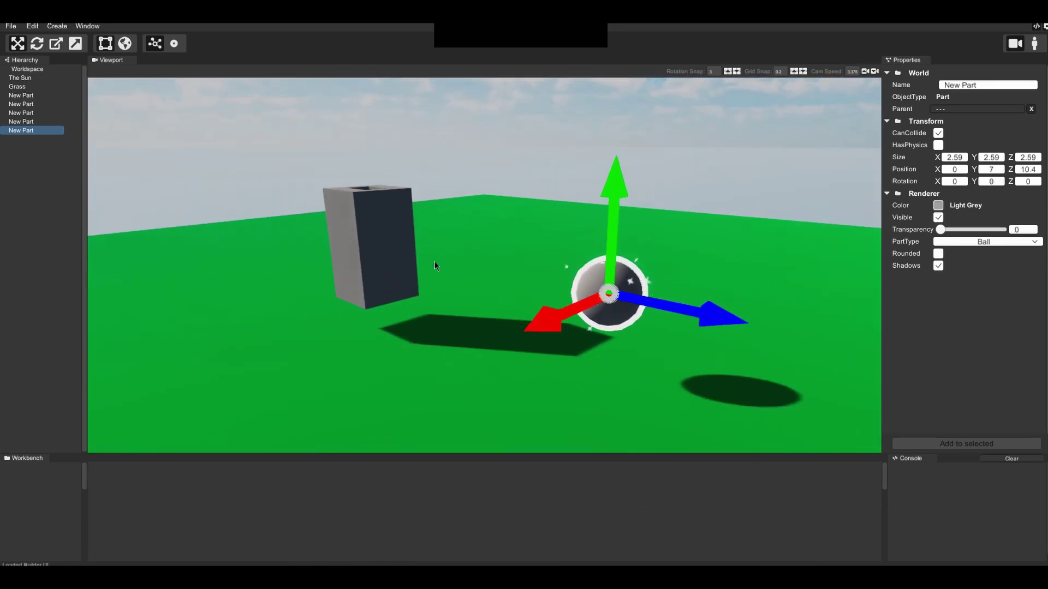
left_click(397, 254)
key("e")
left_click(635, 180)
right_click_drag(635, 180, 751, 273)
key("d")
key("a")
key("w")
key("w")
key("s")
Step: Create a particle emitter, raise it to a Y position of 8.4 and move it along X to 25.4
left_click(57, 27)
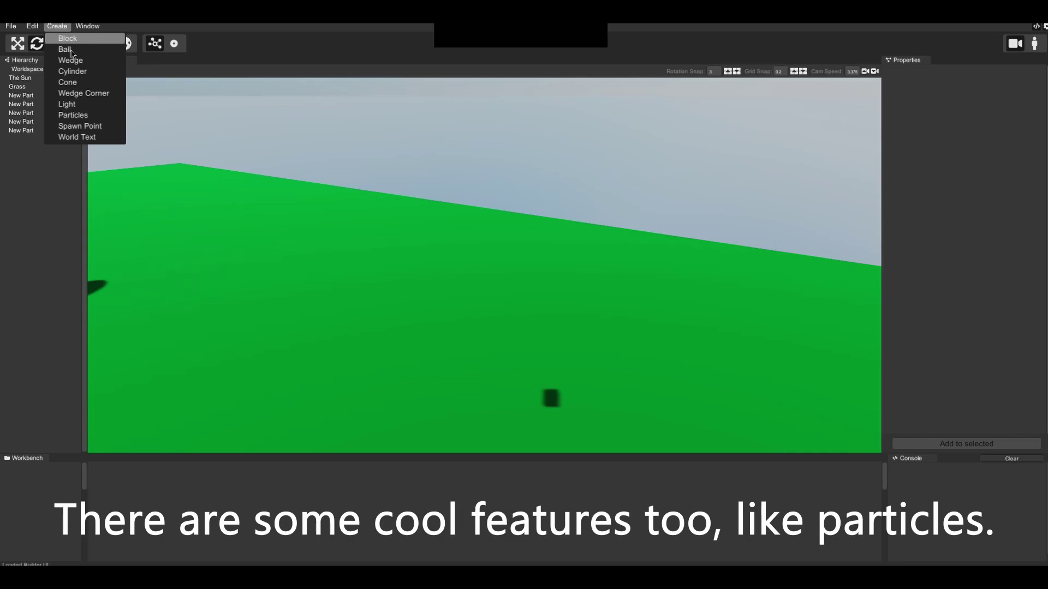
left_click(77, 115)
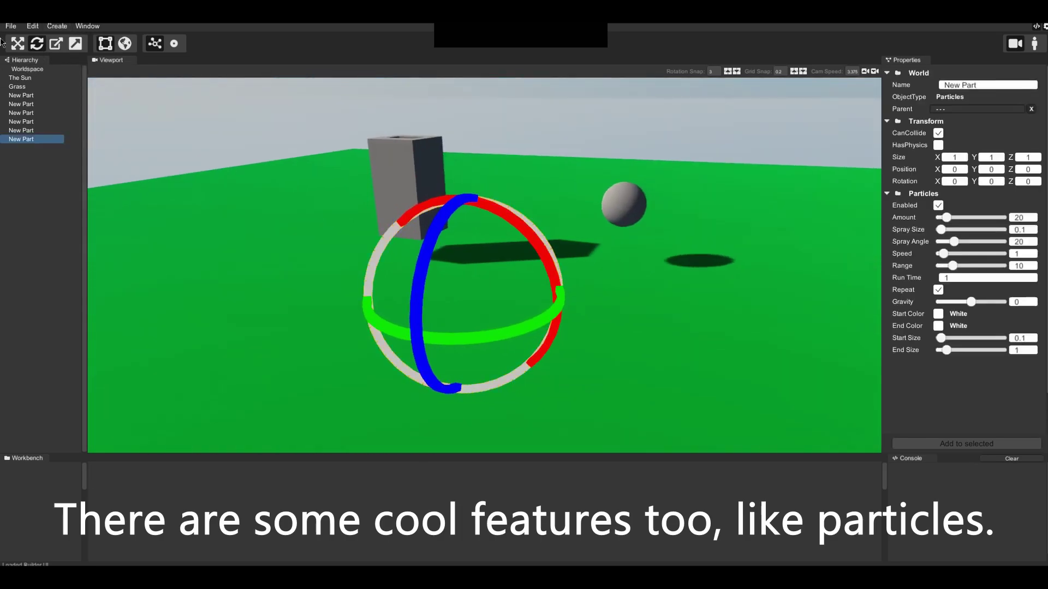
left_click(18, 43)
left_click_drag(456, 190, 464, 50)
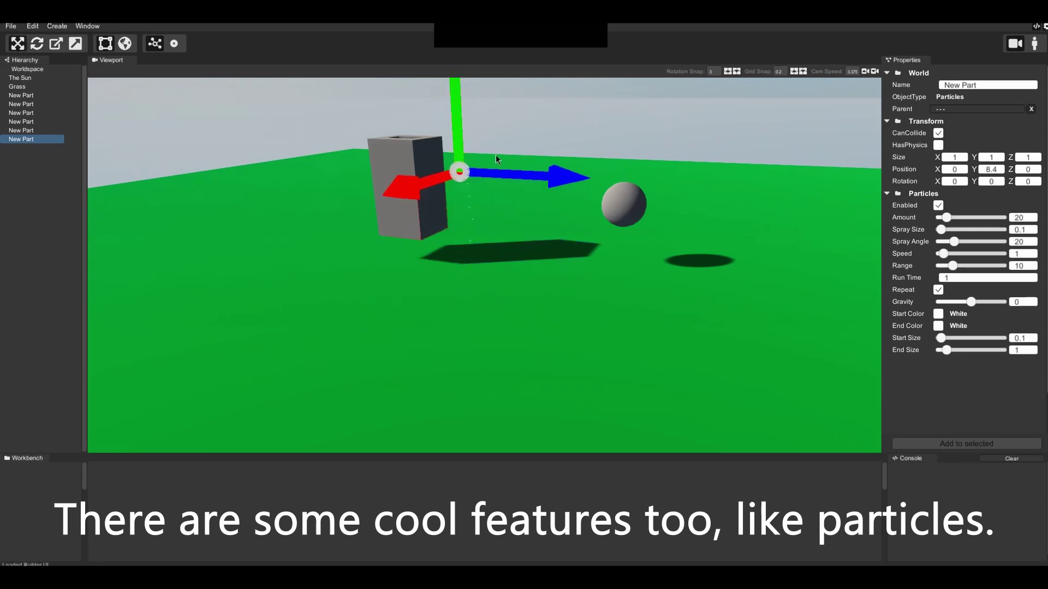
right_click_drag(652, 265, 606, 258)
left_click_drag(687, 166, 240, 229)
right_click_drag(567, 292, 526, 286)
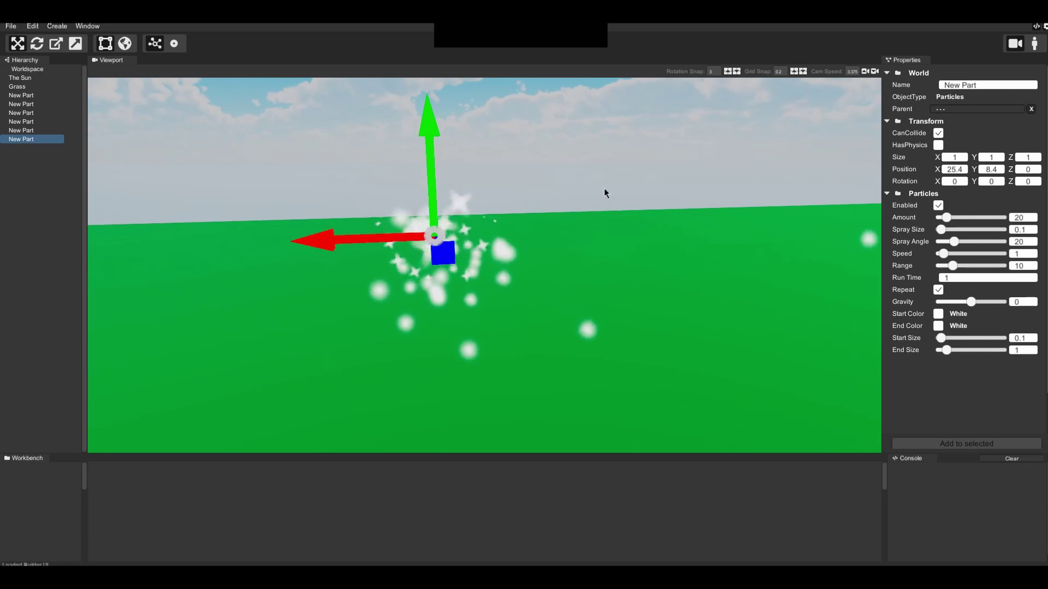
Step: Examine the particle emitter's spray up close and from several sides
key("w")
mouse_move(604, 188)
right_mouse_down()
mouse_move(584, 188)
mouse_move(622, 186)
right_mouse_up()
right_click_drag(581, 322, 566, 314)
key("s")
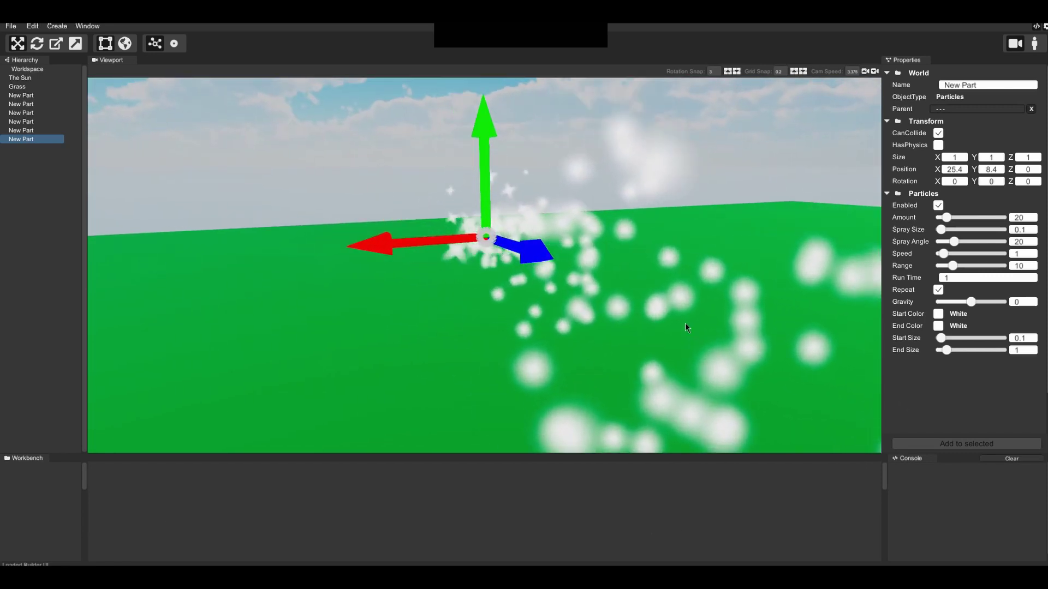
key("s")
key("a")
right_click_drag(685, 328, 786, 336)
right_click_drag(529, 285, 436, 292)
key("d")
key("a")
key("d")
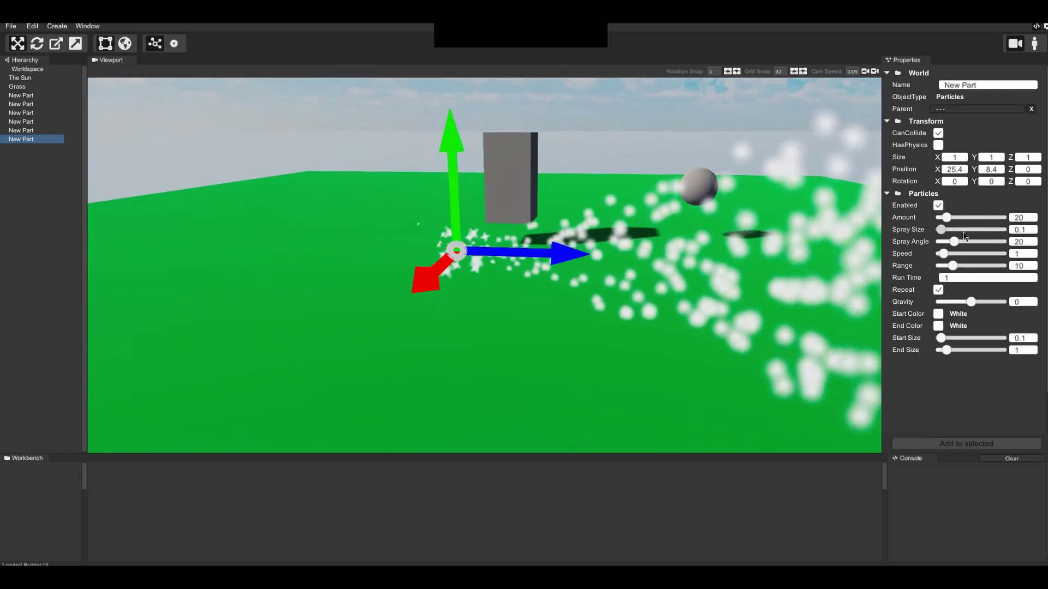
Step: Set the particle emitter's spray size to 10 and view the wider spray from different angles
left_click_drag(940, 229, 1002, 230)
right_click_drag(685, 291, 732, 267)
key("s")
key("a")
right_click_drag(524, 292, 515, 218)
key("w")
key("s")
key("d")
key("a")
mouse_move(524, 292)
right_mouse_down()
mouse_move(530, 325)
mouse_move(551, 338)
mouse_move(504, 298)
right_mouse_up()
key("w")
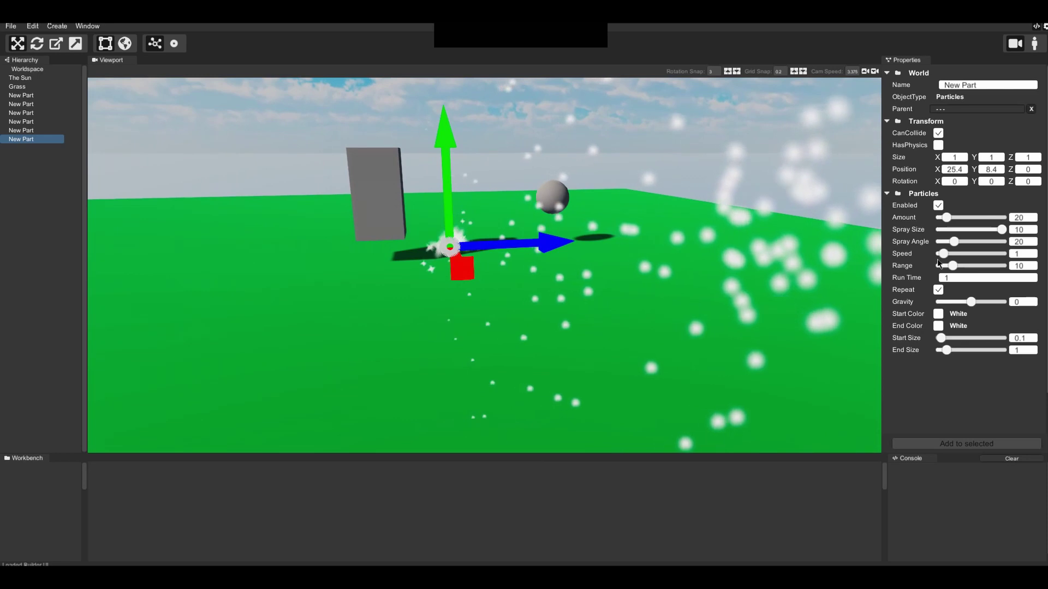
Step: Raise the particle speed to 20, check the effect, and lower it to about 2.14
left_click_drag(944, 254, 1036, 261)
key("s")
right_click_drag(524, 292, 526, 245)
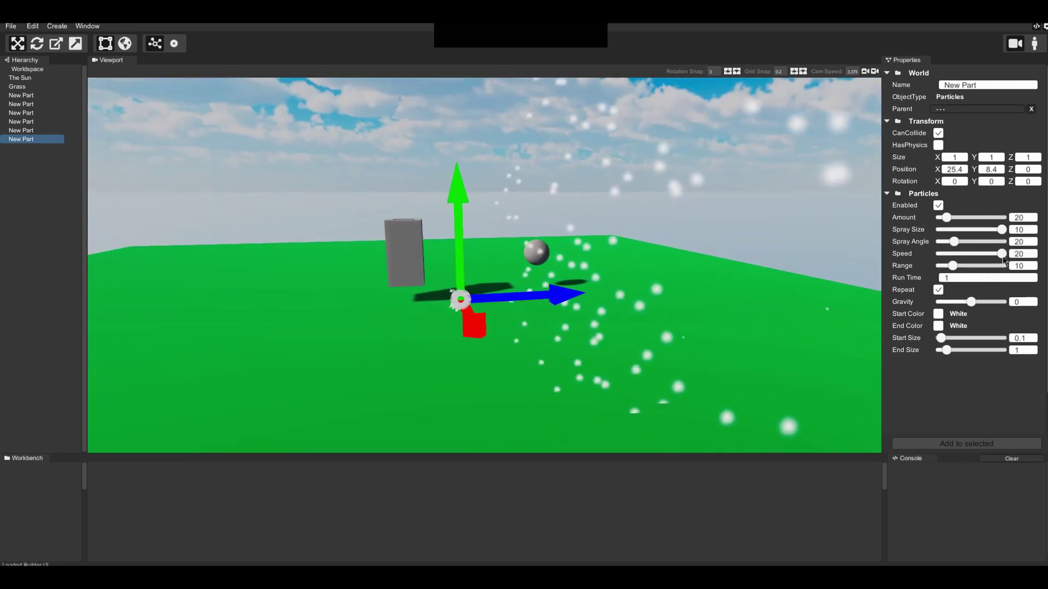
left_click(946, 255)
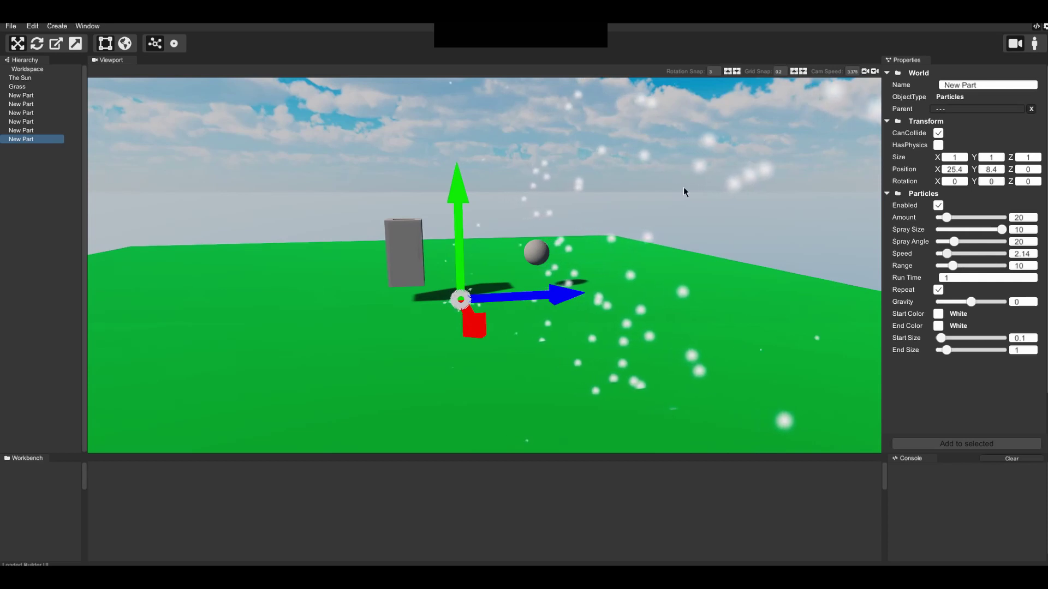
Step: Delete the particle emitter from the world
key("Delete")
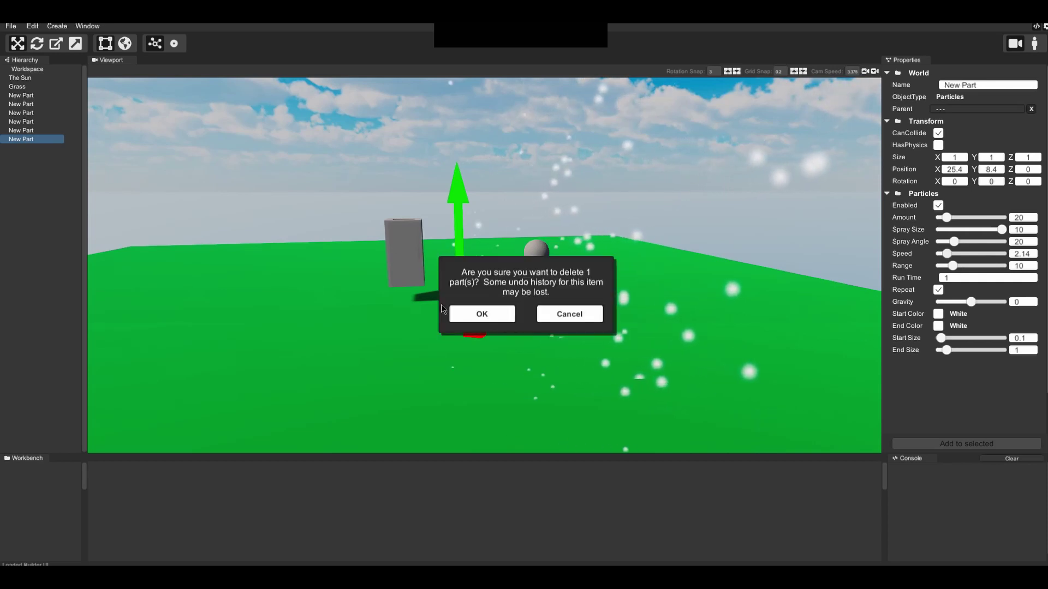
left_click(482, 312)
right_click_drag(437, 218, 525, 287)
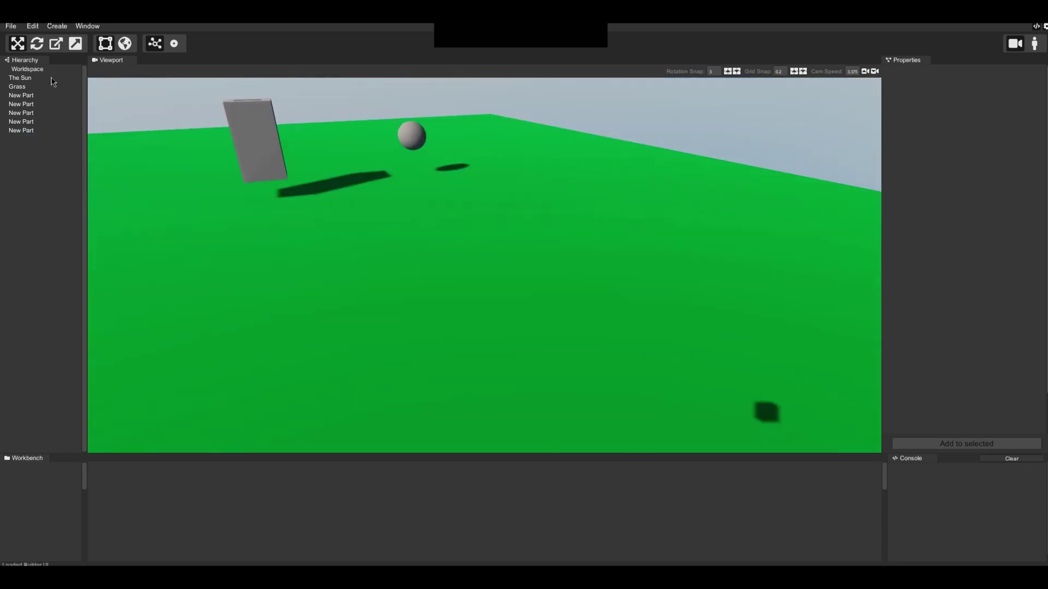
Step: Create a spawn point, raise it to a Y position of 2.8 and move it along X to 35.8
left_click(60, 27)
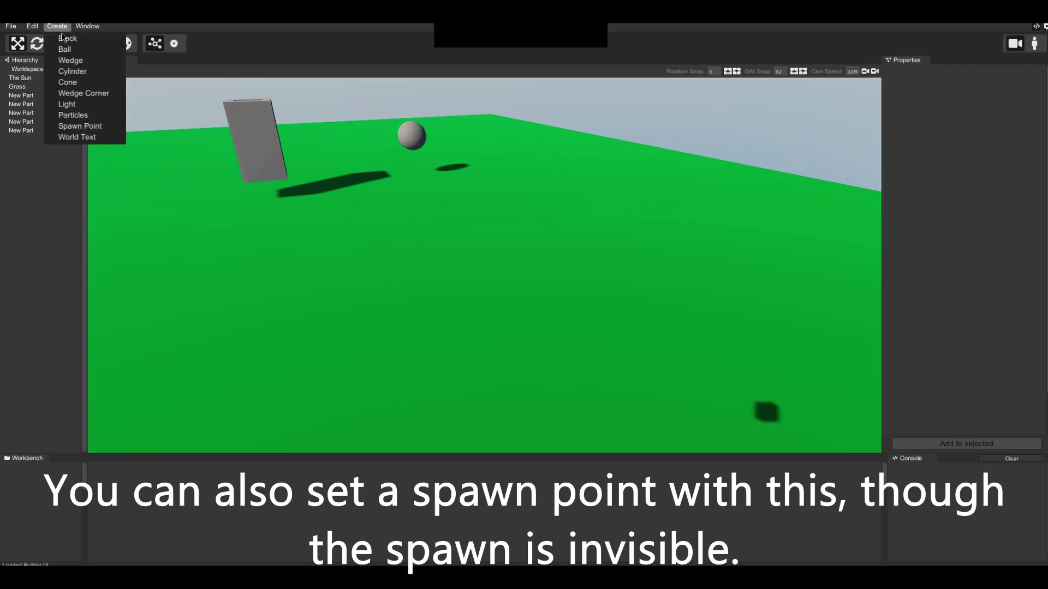
left_click(80, 126)
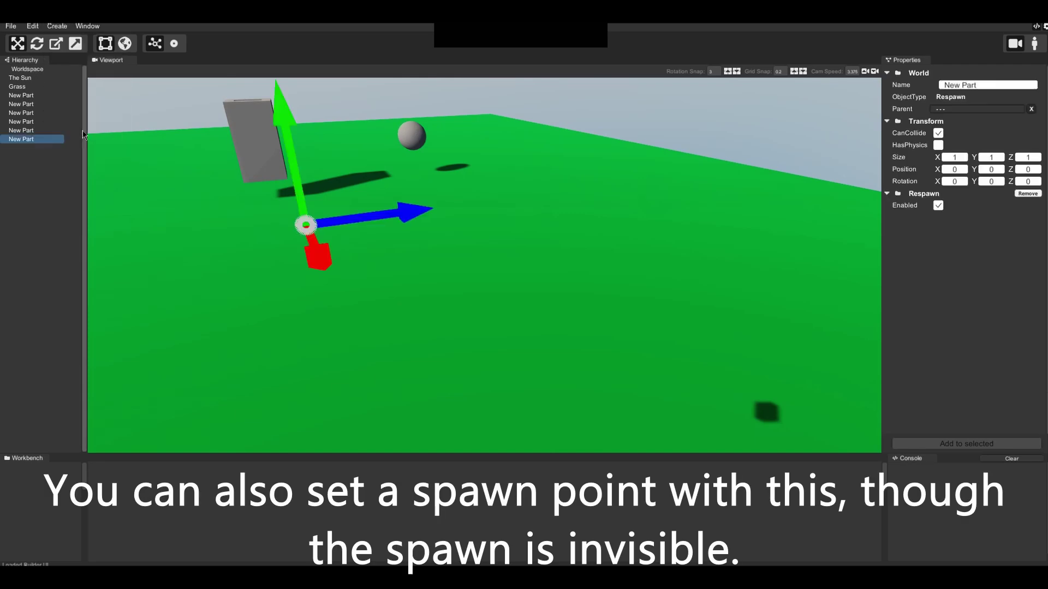
left_click_drag(290, 142, 314, 202)
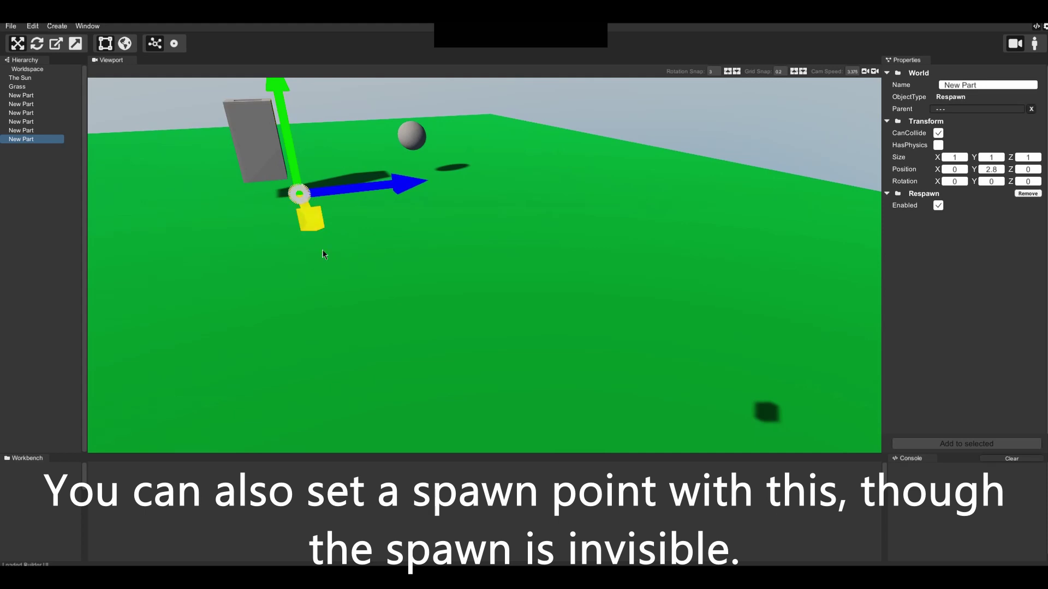
left_click_drag(323, 250, 549, 453)
mouse_move(549, 452)
right_mouse_down()
mouse_move(491, 491)
mouse_move(540, 453)
right_mouse_up()
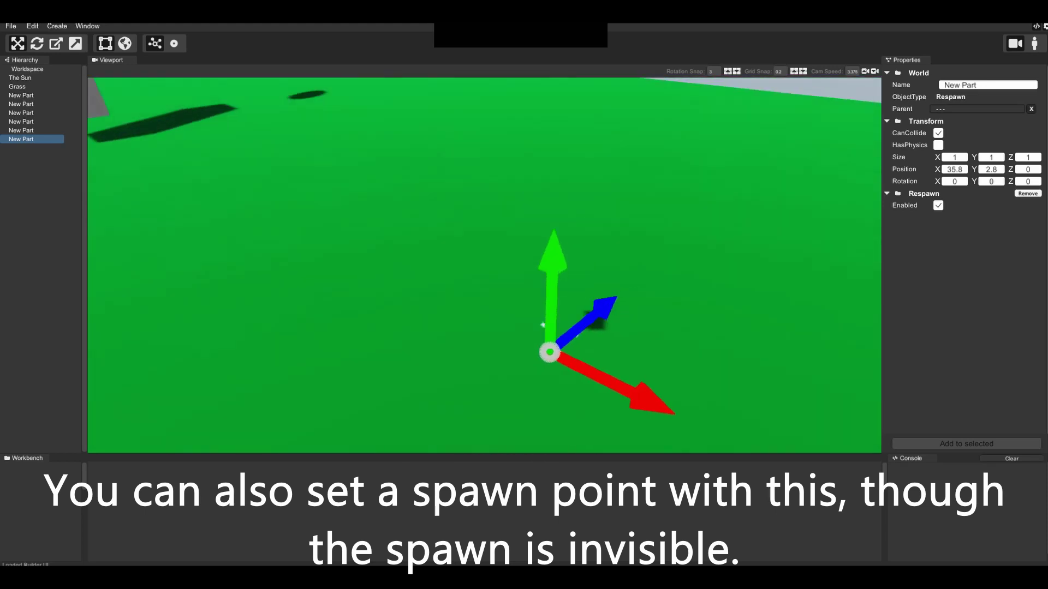
Step: Raise the spawn point higher above the grass, deselect it and view its marker
mouse_move(549, 234)
right_mouse_down()
mouse_move(606, 273)
mouse_move(549, 235)
right_mouse_up()
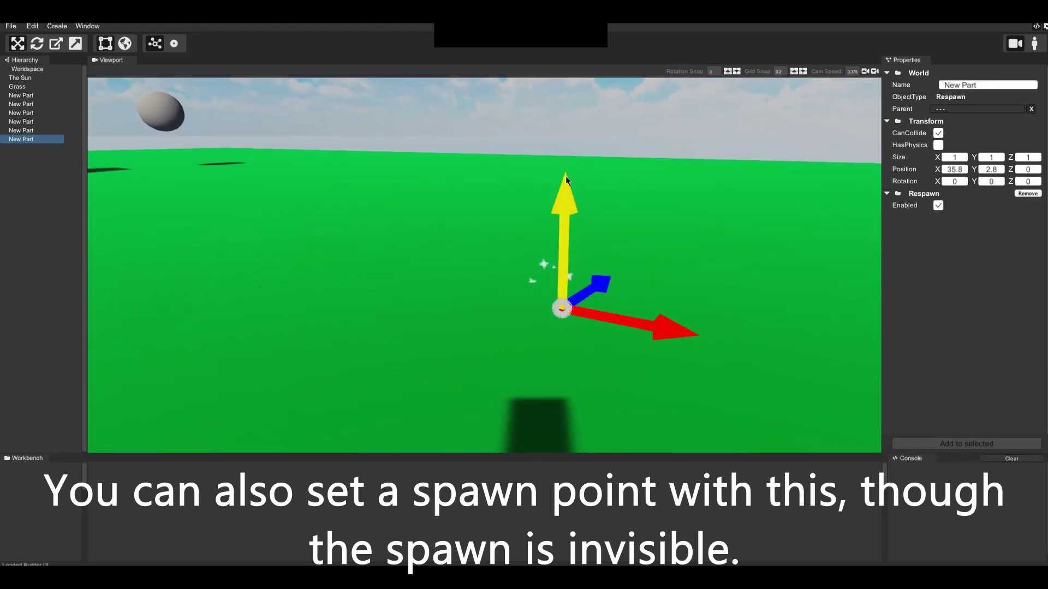
left_click_drag(565, 177, 591, 107)
left_click(665, 132)
right_click_drag(666, 133, 535, 103)
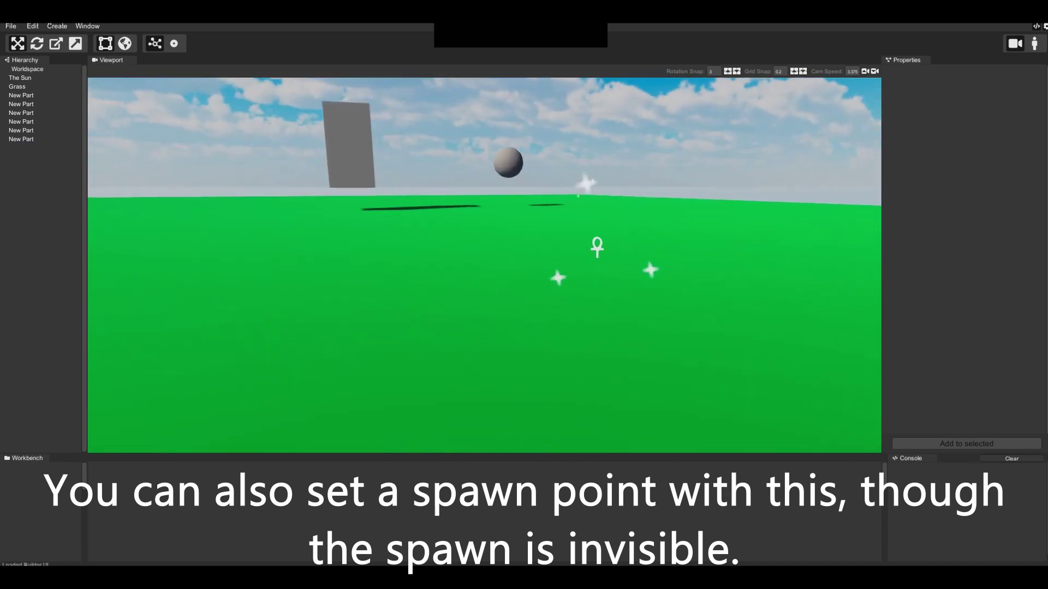
right_click_drag(475, 319, 548, 342)
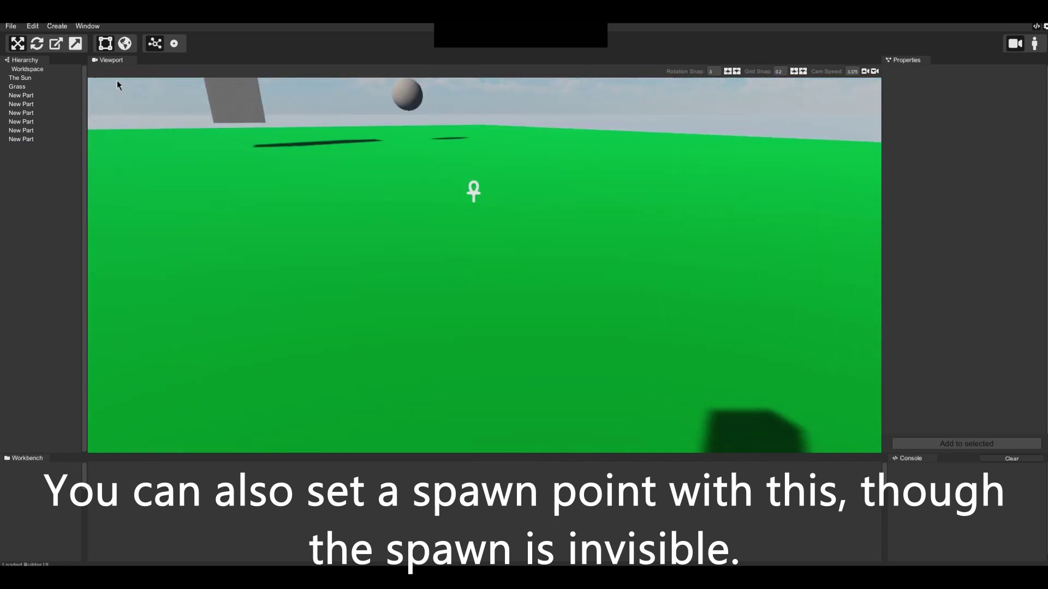
Step: Create a world text object, raise it to a Y position of about 7.19 and move it along X to 10.2
left_click(57, 26)
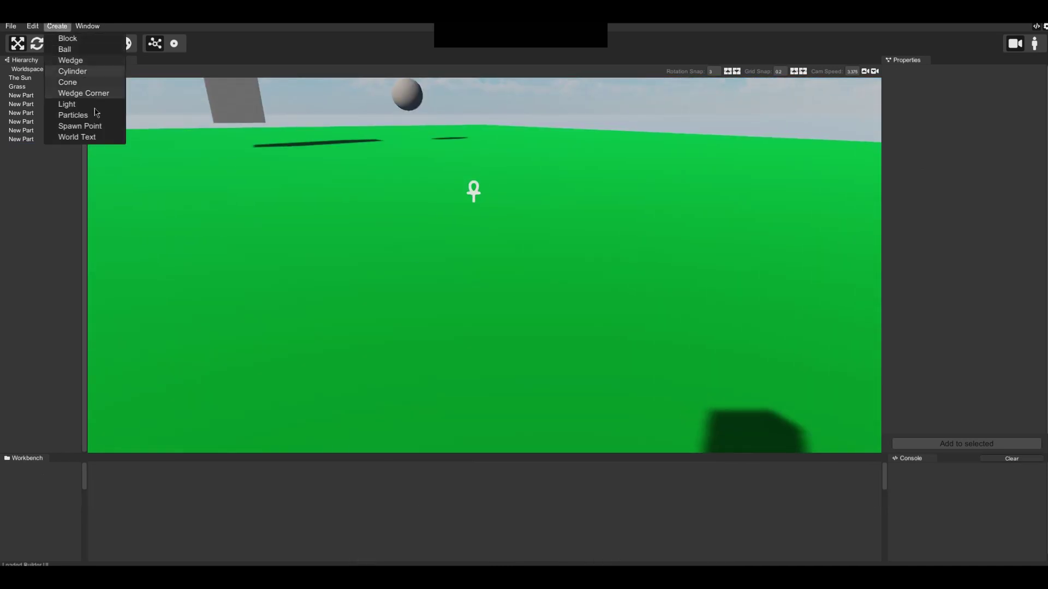
left_click(100, 138)
right_click_drag(157, 171, 456, 210)
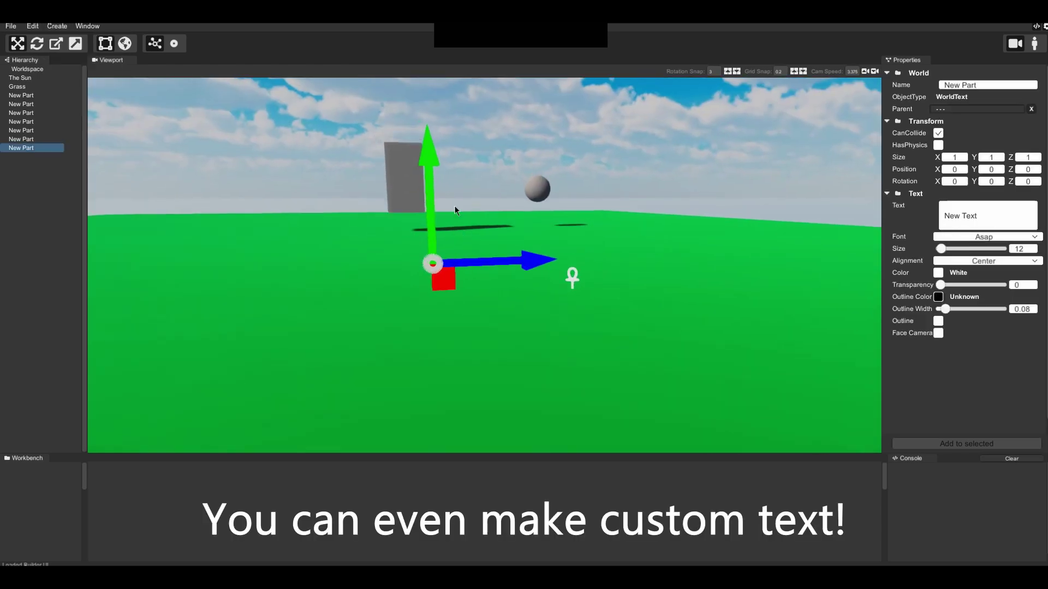
left_click_drag(428, 161, 426, 81)
right_click_drag(426, 82, 365, 36)
key("w")
mouse_move(524, 295)
right_mouse_down()
mouse_move(532, 290)
mouse_move(377, 295)
mouse_move(507, 360)
mouse_move(526, 295)
right_mouse_up()
left_click_drag(382, 198, 917, 292)
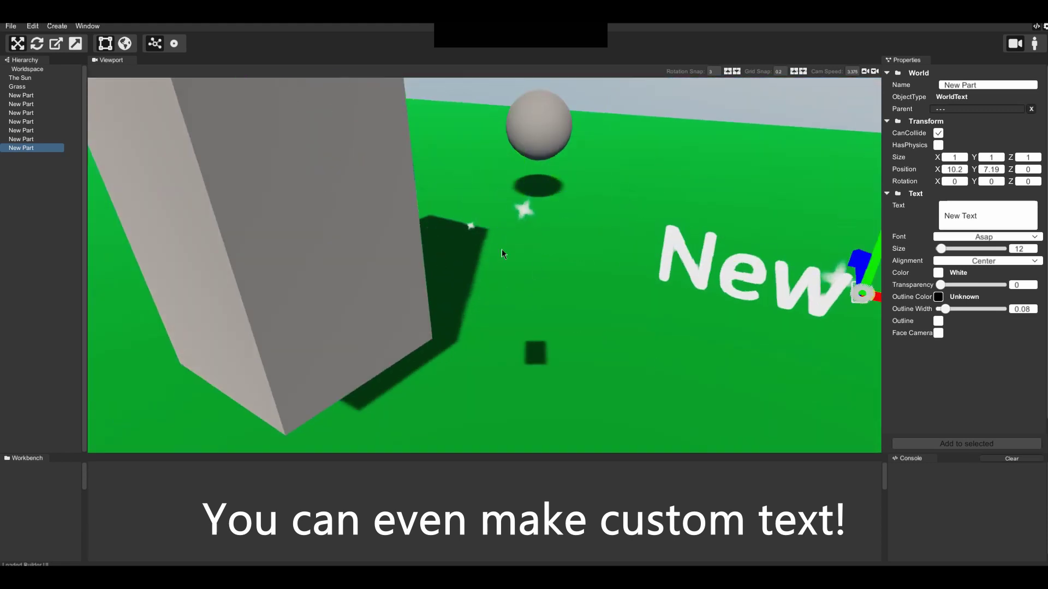
Step: Move the world text along the Z axis to 3.4 and view it from the front
right_click_drag(851, 287, 526, 292)
key("s")
left_click_drag(542, 236, 663, 180)
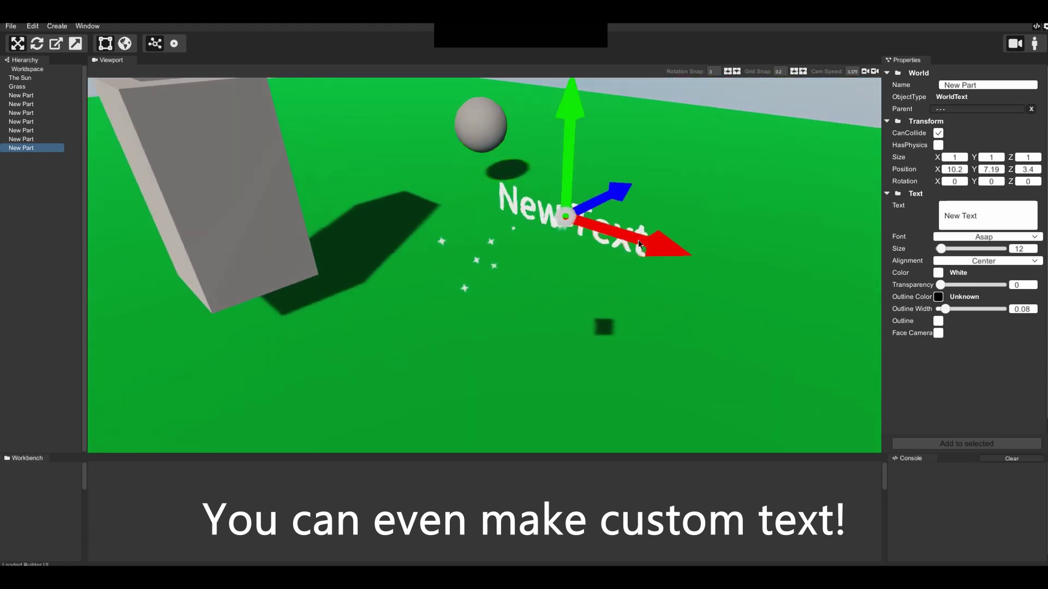
key("w")
right_click_drag(663, 180, 688, 131)
right_click_drag(523, 294, 608, 282)
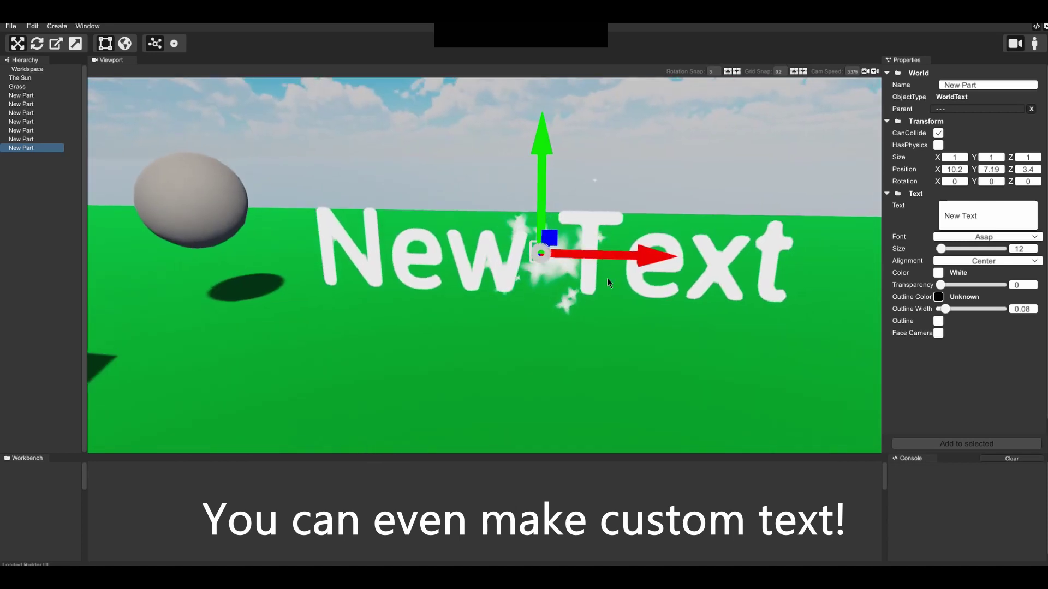
Step: Change the world text's content to "insert your text here!" and view it from farther back
left_click(989, 219)
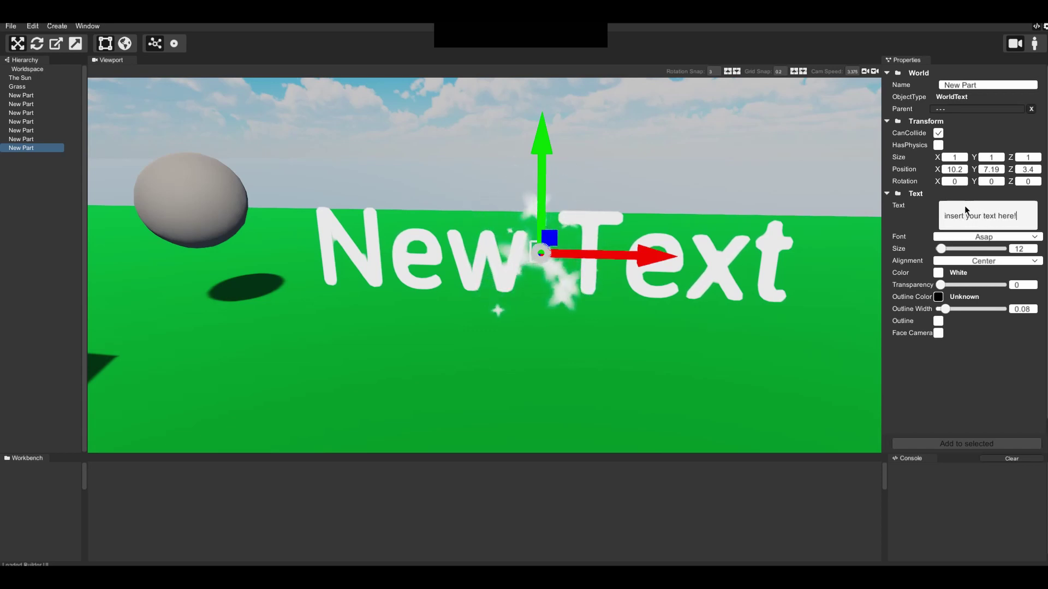
right_click_drag(718, 284, 614, 285)
key("s")
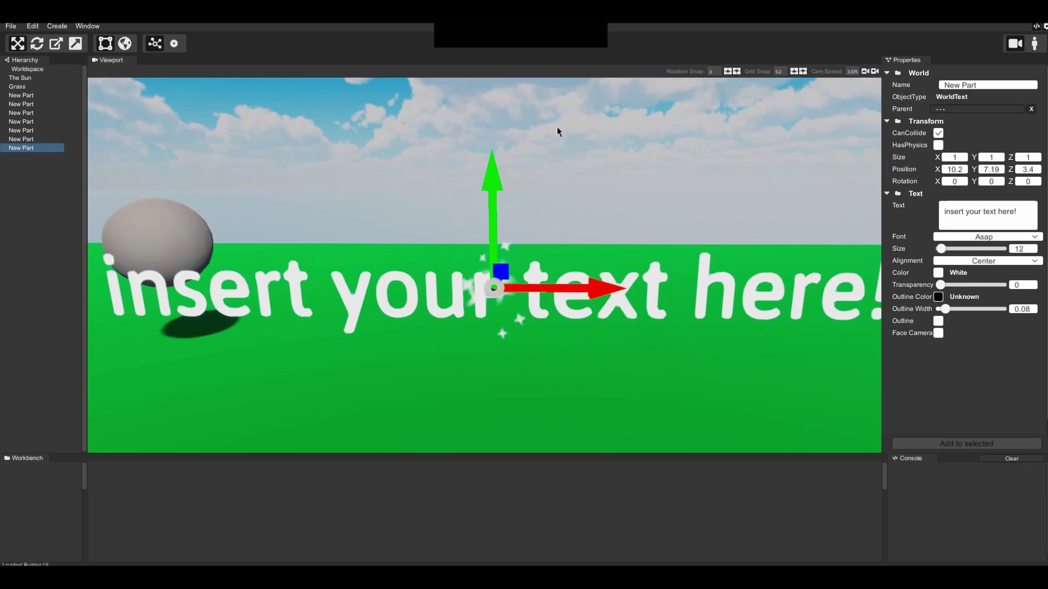
left_click(556, 131)
key("s")
right_click_drag(494, 322, 486, 308)
left_click(487, 308)
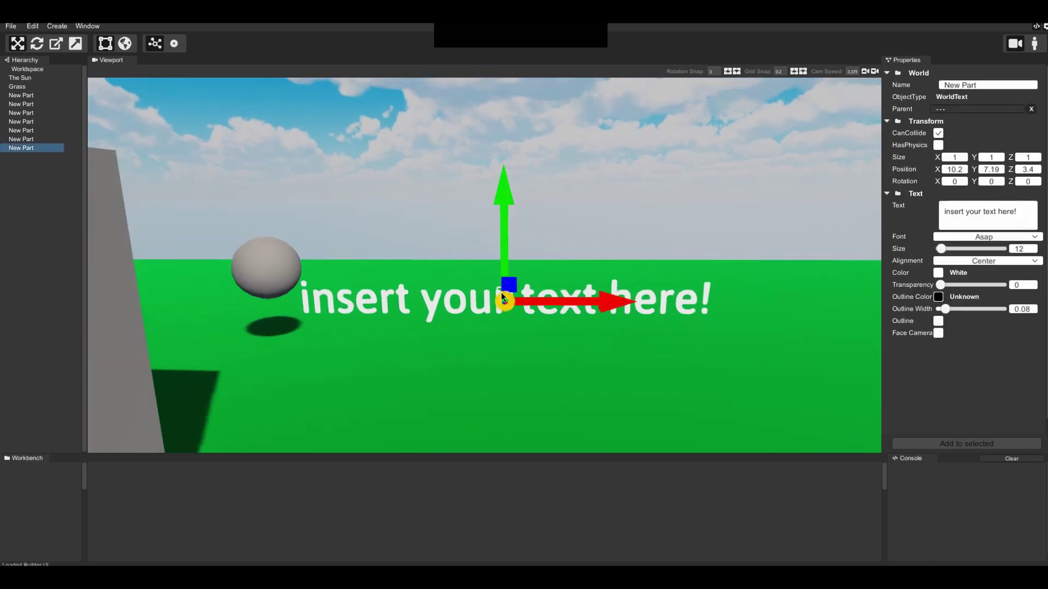
Step: Add a second line reading "insert a paragraph here!" to the world text
left_click(1025, 214)
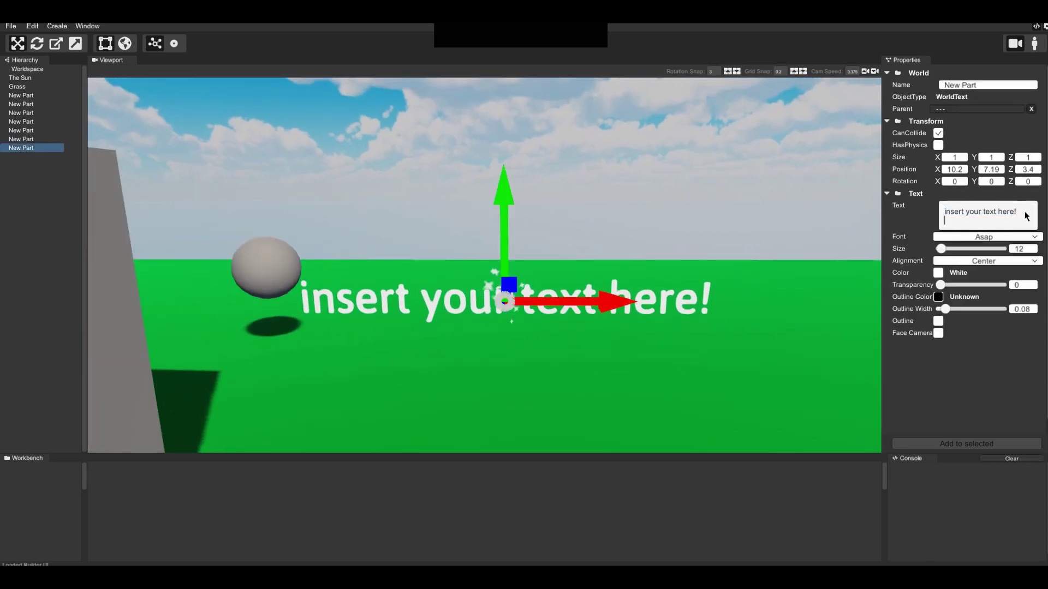
left_click(642, 195)
left_click(520, 279)
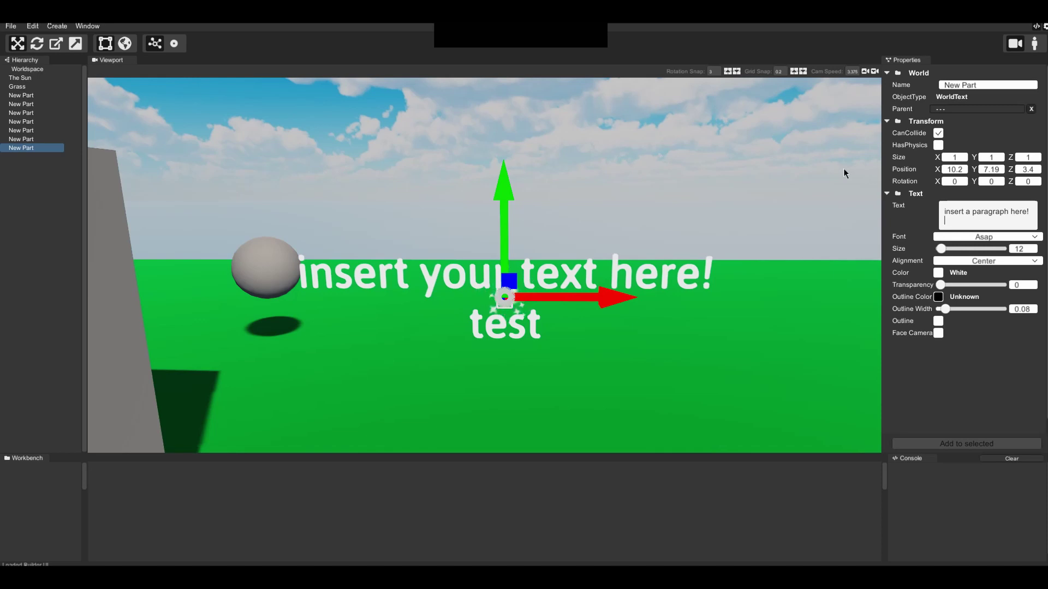
left_click(573, 228)
Step: Raise the two-line world text to a Y position of 7.99, move it along X to 14 and deselect it
left_click(507, 297)
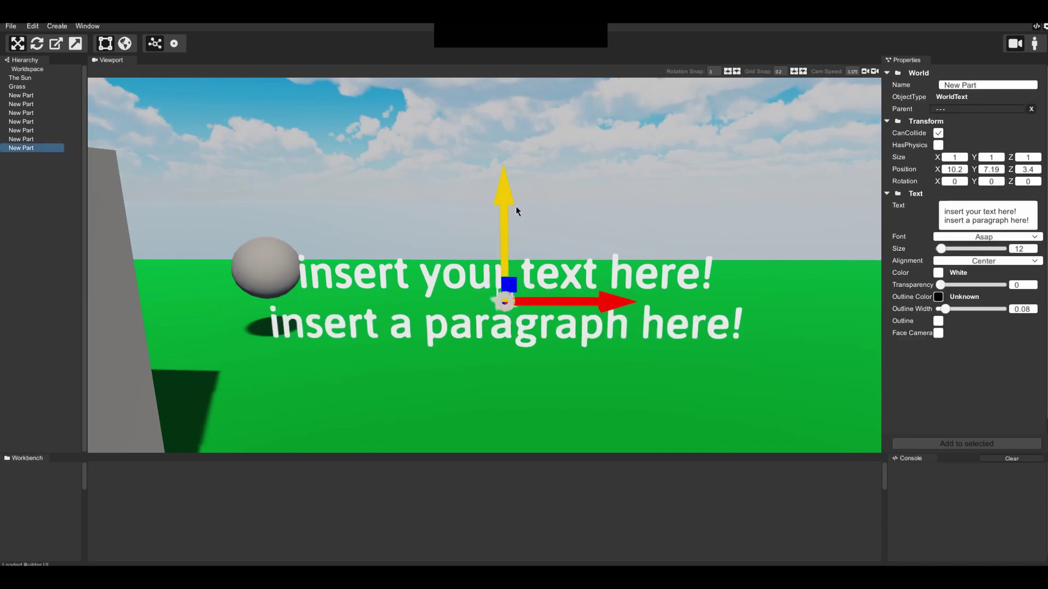
left_click(625, 250)
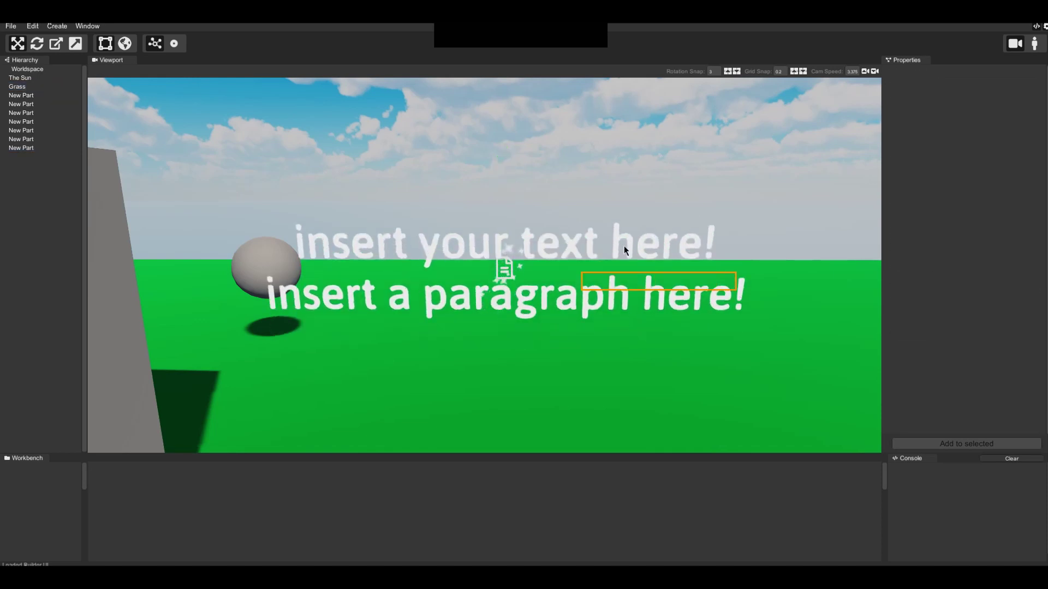
left_click(499, 269)
left_click_drag(604, 273, 750, 267)
left_click(762, 208)
key("s")
mouse_move(762, 207)
right_mouse_down()
mouse_move(792, 199)
mouse_move(758, 205)
right_mouse_up()
key("d")
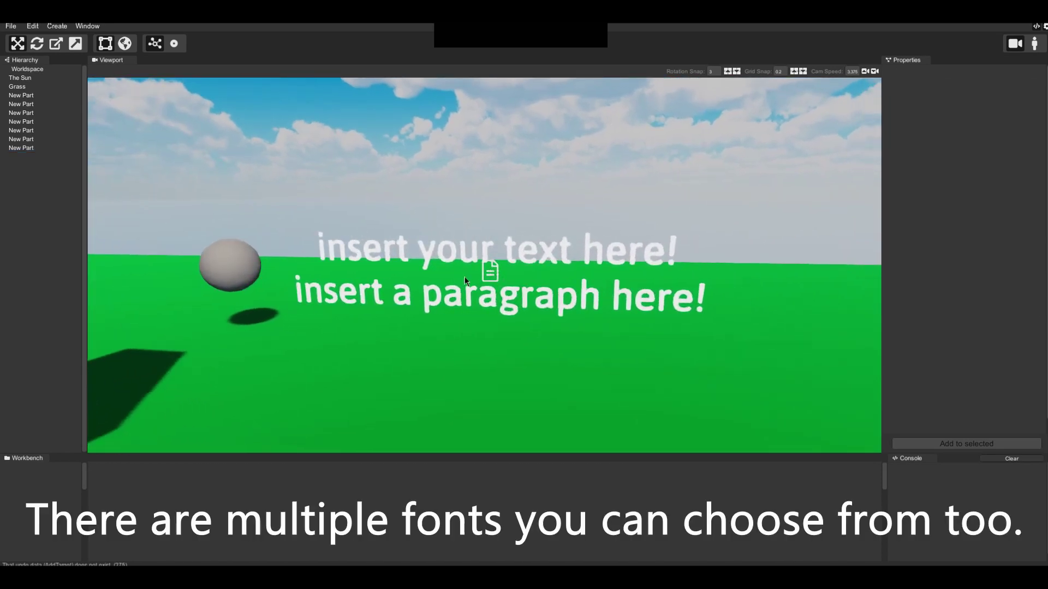
Step: Try the Anton and Roboto fonts on the two-line world text
left_click(490, 271)
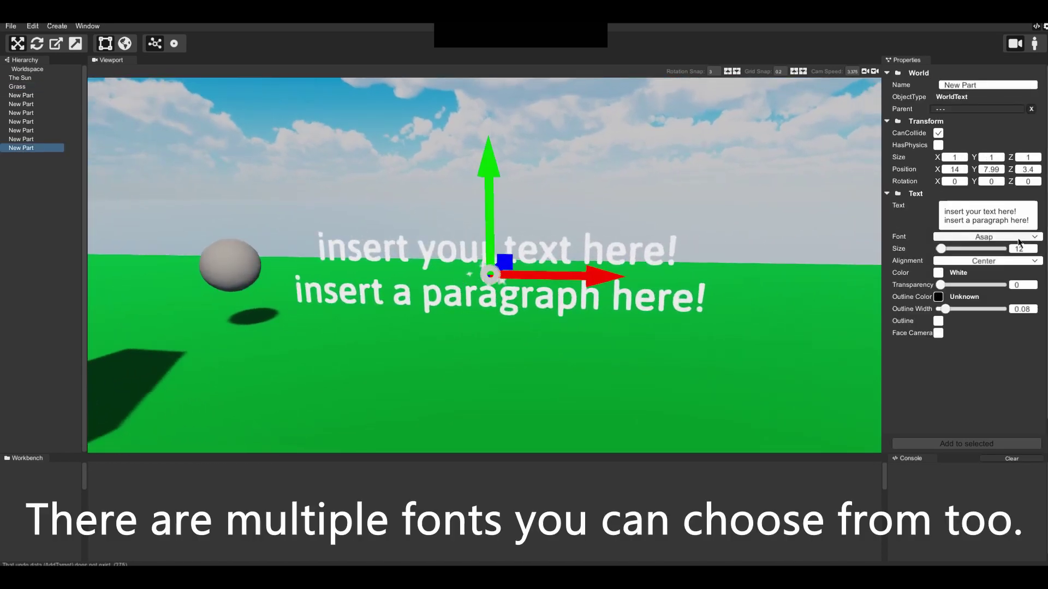
left_click(1018, 238)
left_click(963, 251)
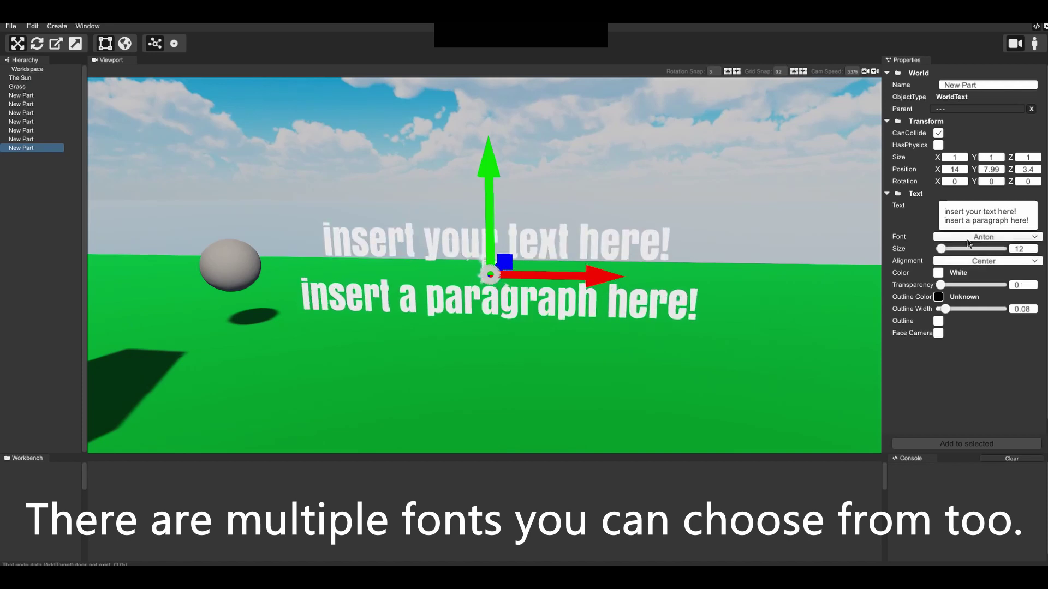
left_click(969, 240)
left_click(964, 270)
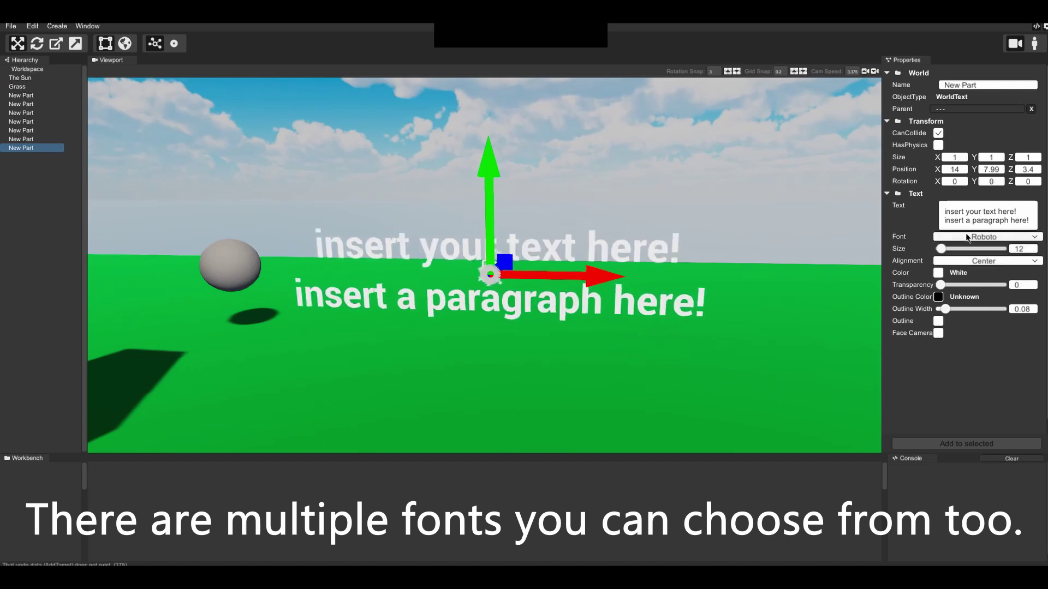
Step: Set the world text's font to Bangers and deselect the text
left_click(967, 238)
left_click(968, 281)
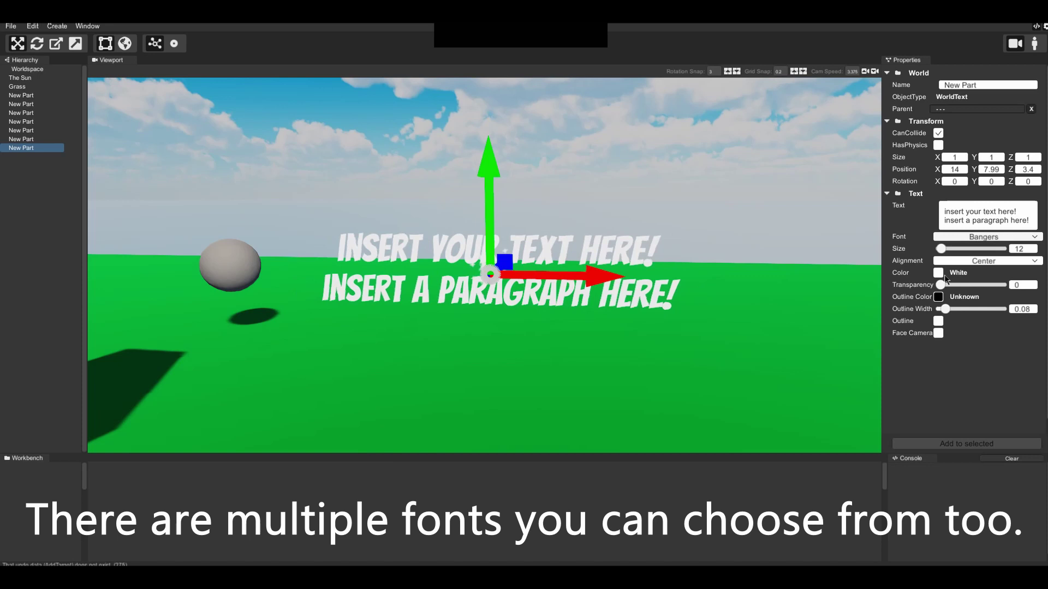
left_click(696, 199)
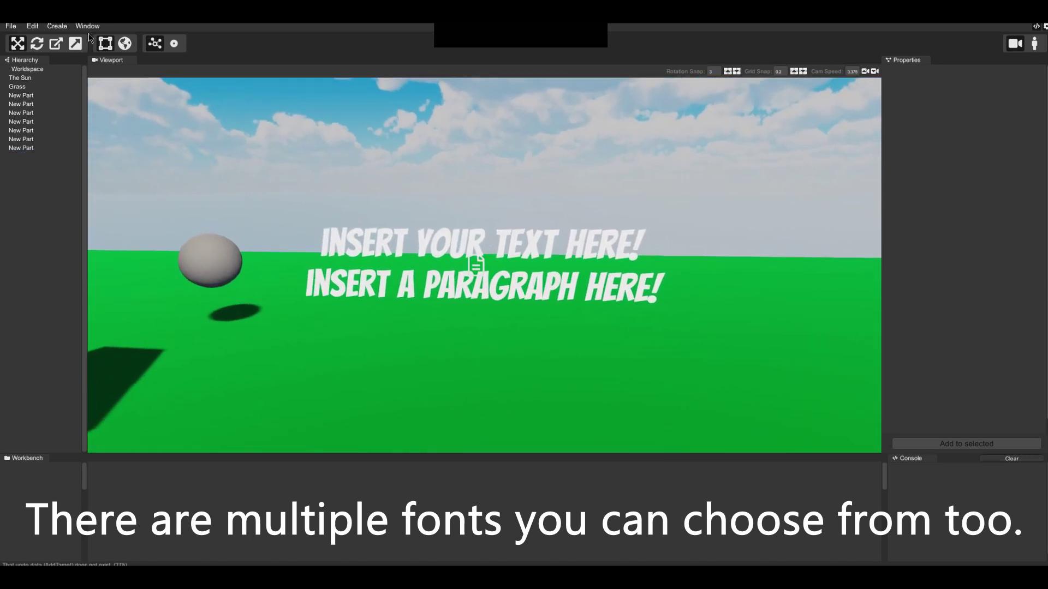
Step: Create a light and move it to a Y position of about 7.19 and an X position of about 17.2
left_click(57, 26)
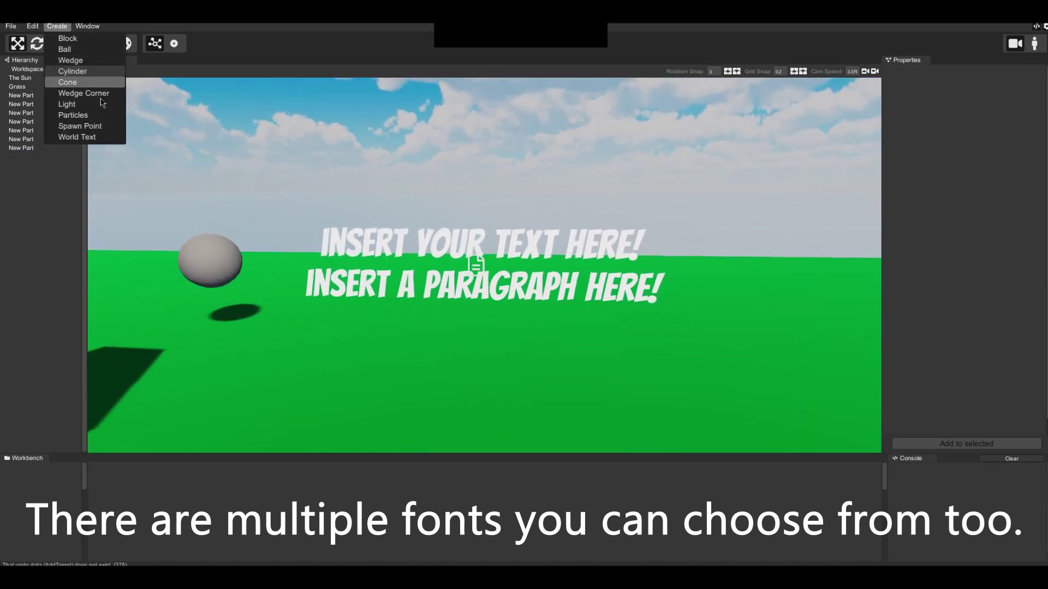
left_click(57, 28)
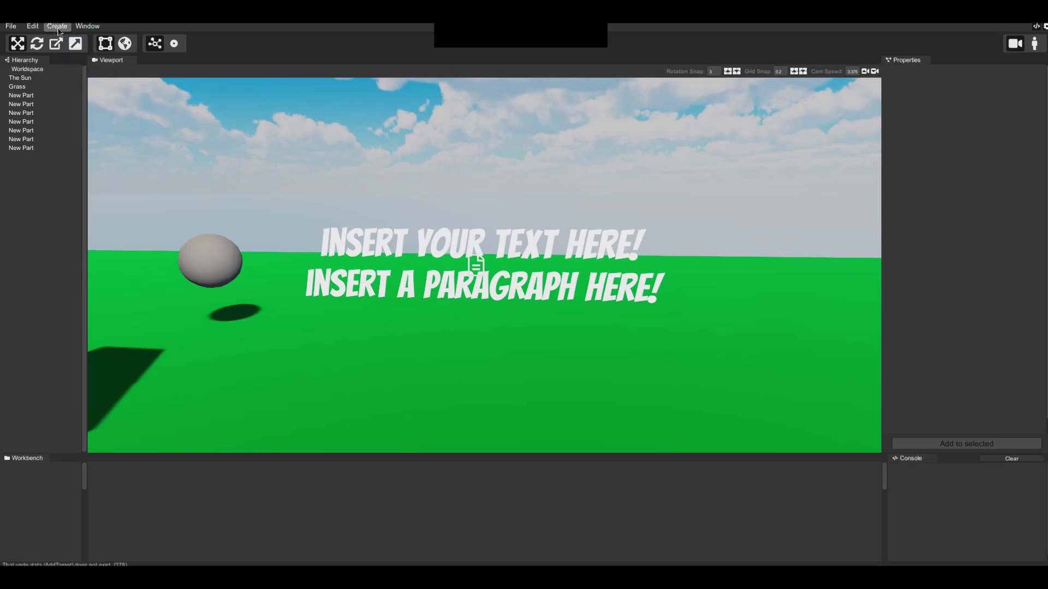
left_click(59, 30)
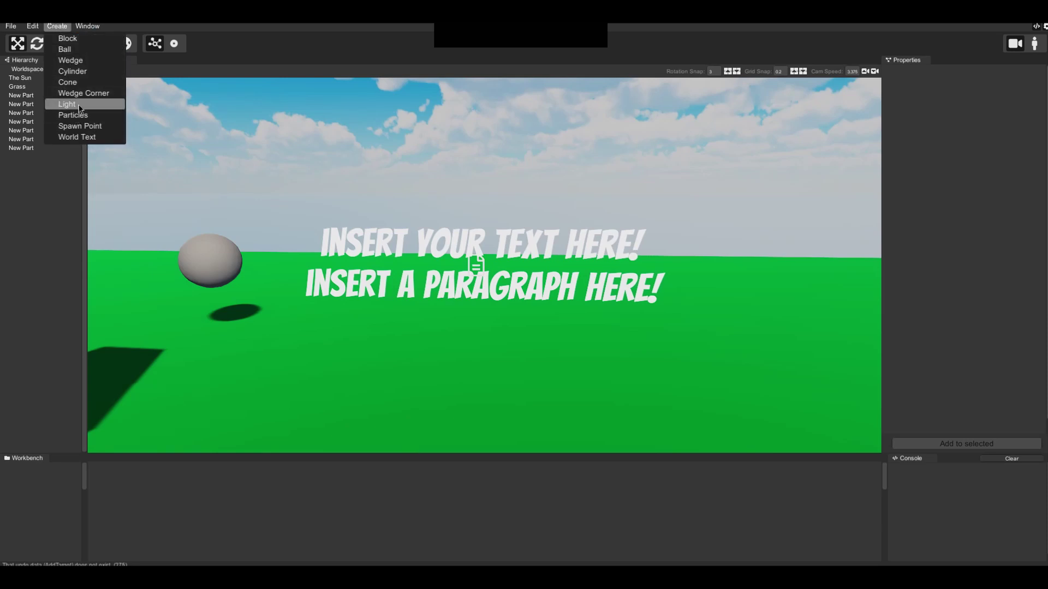
left_click(76, 104)
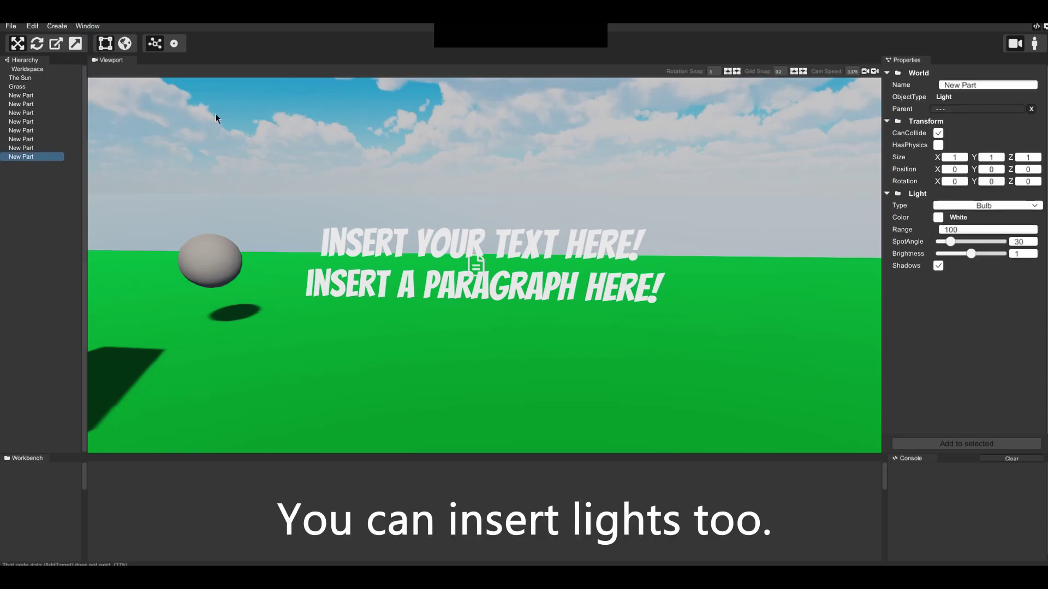
left_click_drag(432, 239, 463, 126)
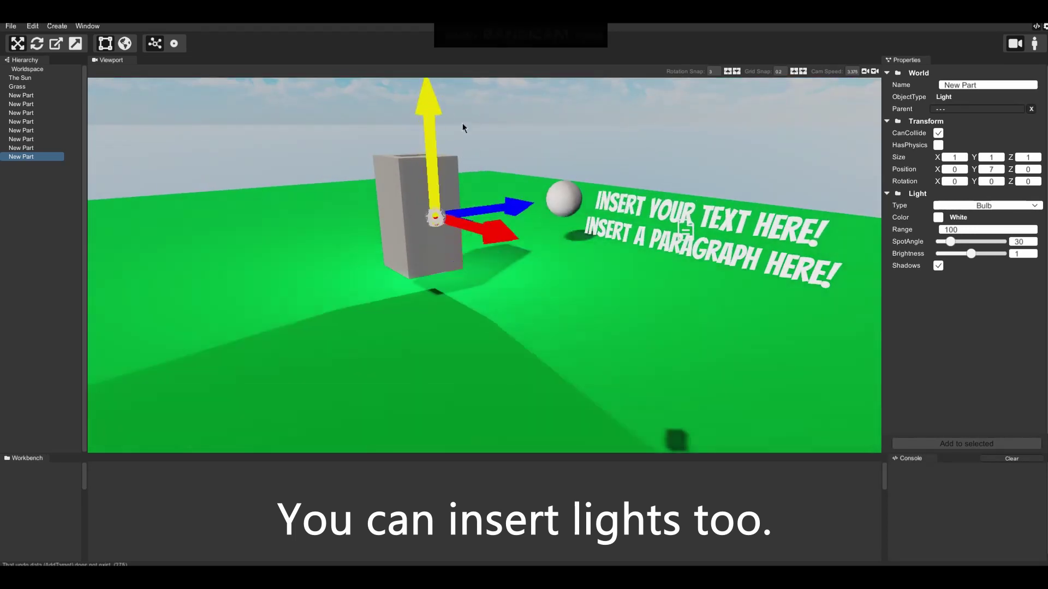
key("s")
right_click_drag(462, 126, 518, 282)
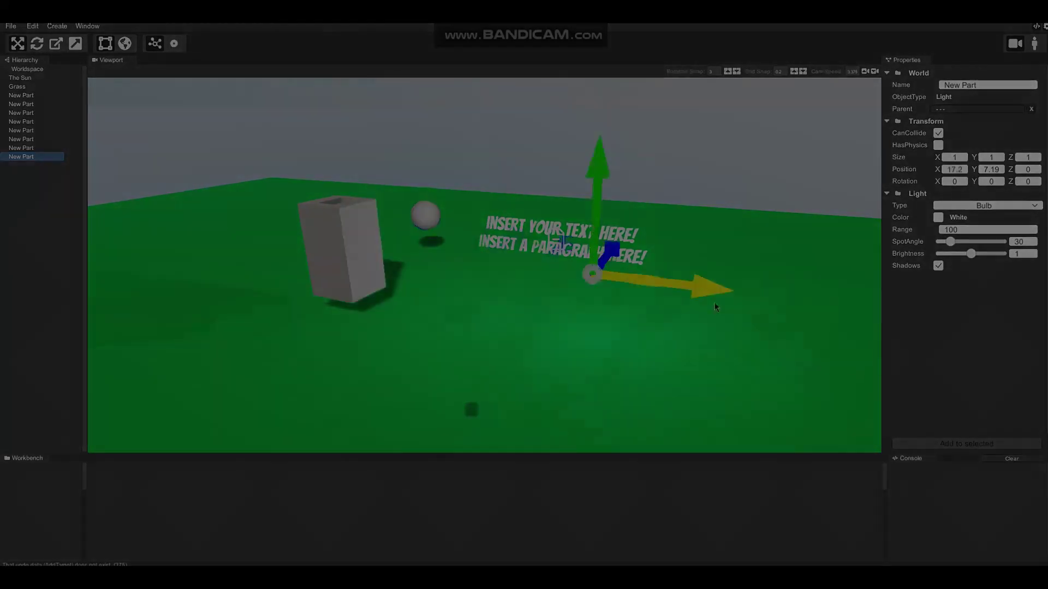